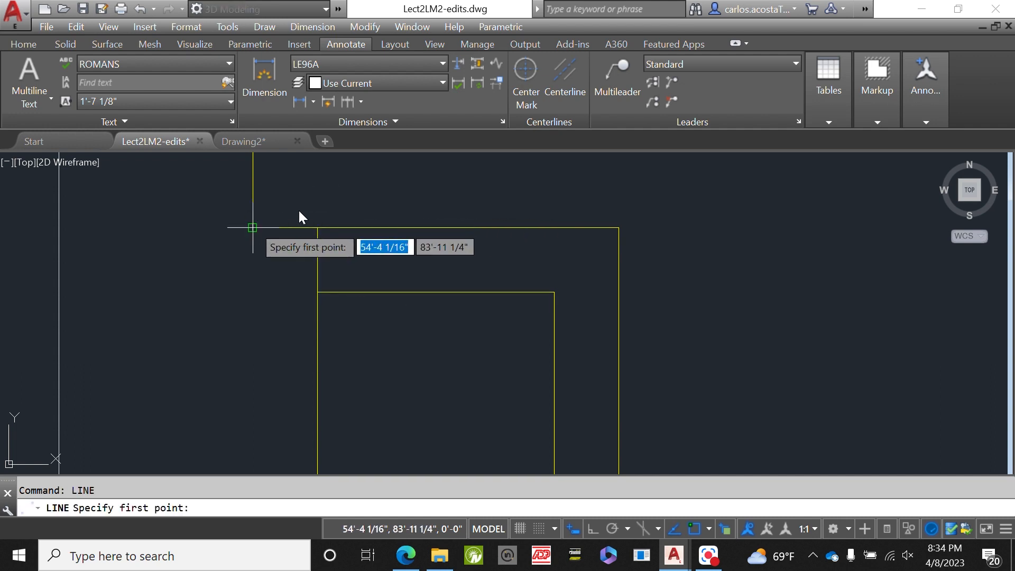
- Measure the horizontal offset from the lower step corner to the inner vertical line in the Lect2LM2-edits reference drawing
left_click(253, 227)
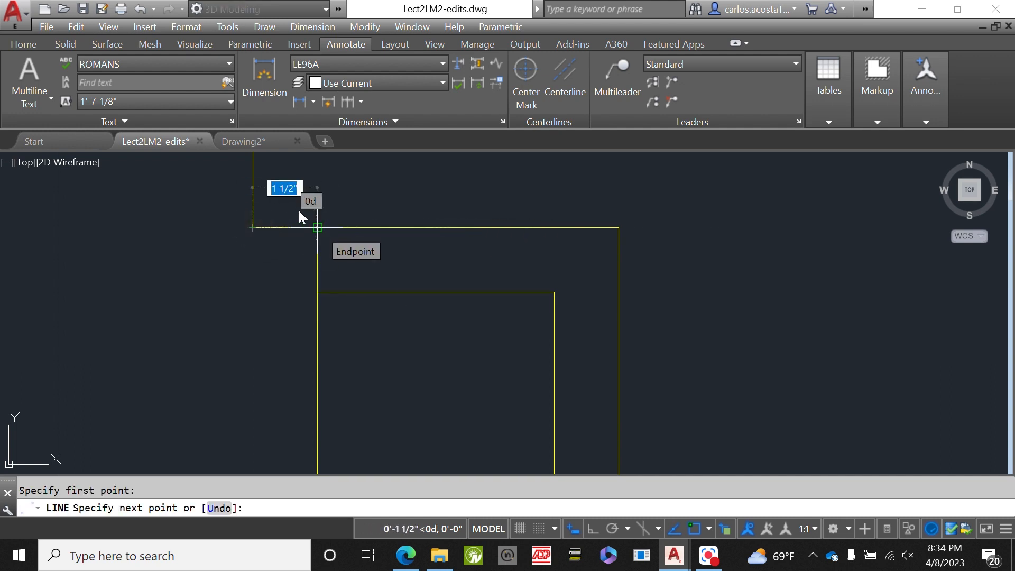
key("Escape")
scroll(335, 220, "down", 8)
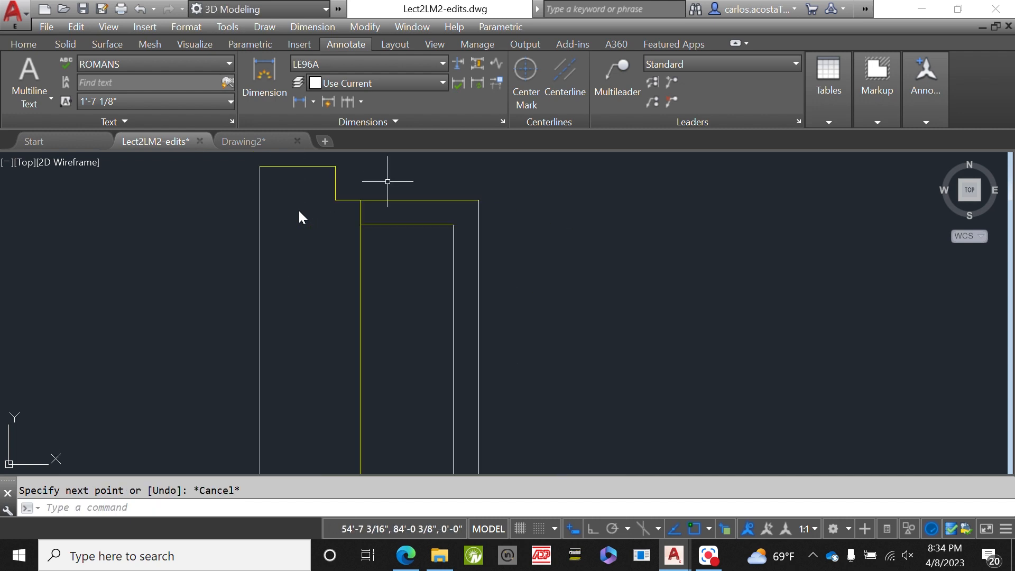
- Switch to Drawing2 and set the dimension layer to BaseDWG
left_click(236, 140)
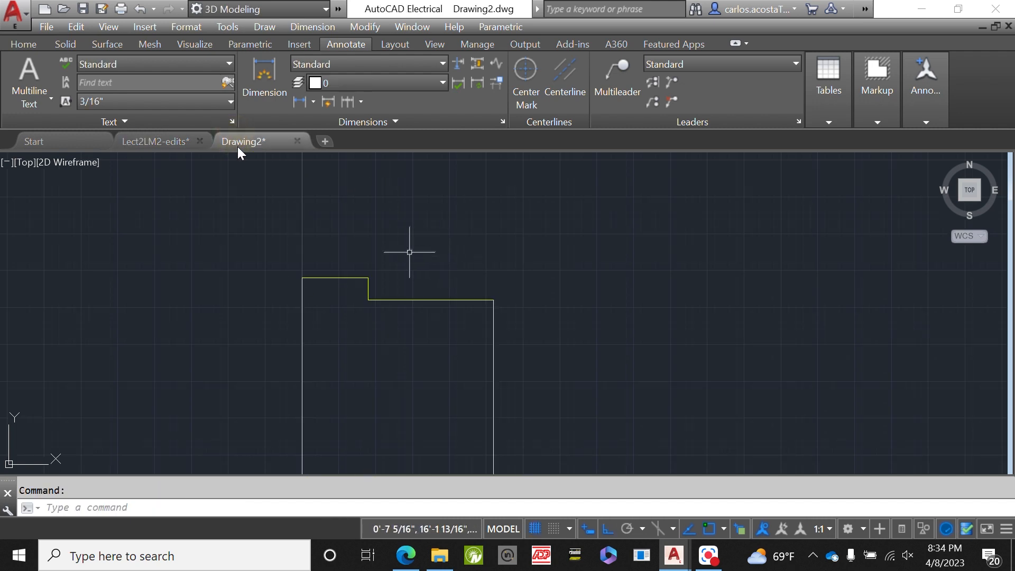
scroll(373, 300, "up", 8)
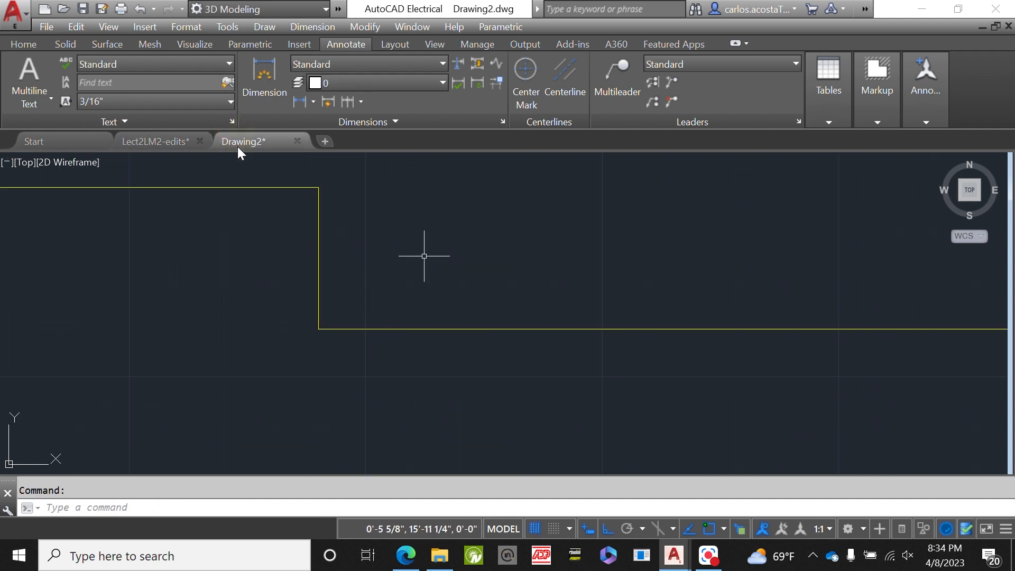
left_click(370, 83)
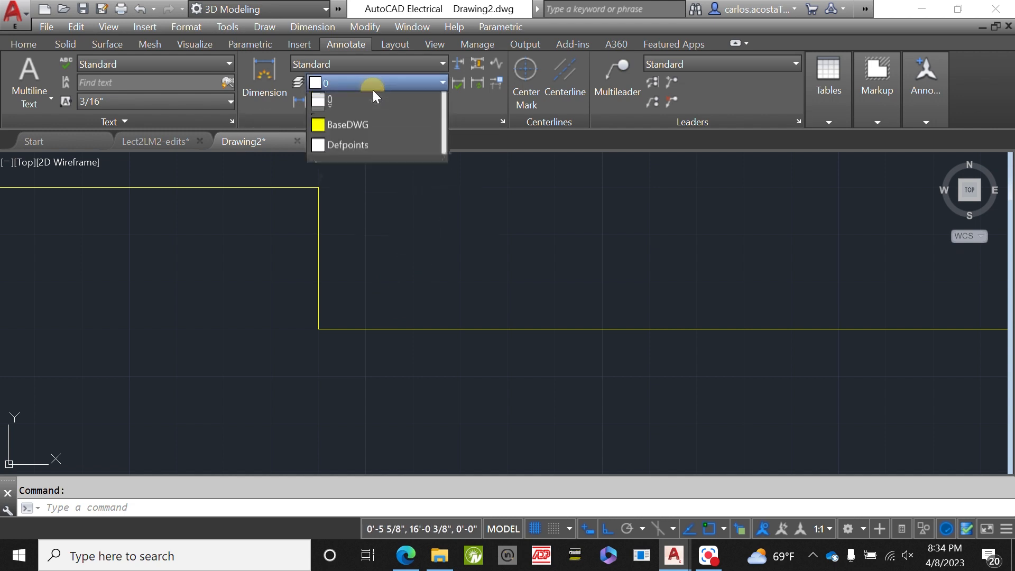
left_click(373, 140)
- Draw a 1.5" horizontal line along the upper edge, starting from the lower corner of the step
right_click(397, 253)
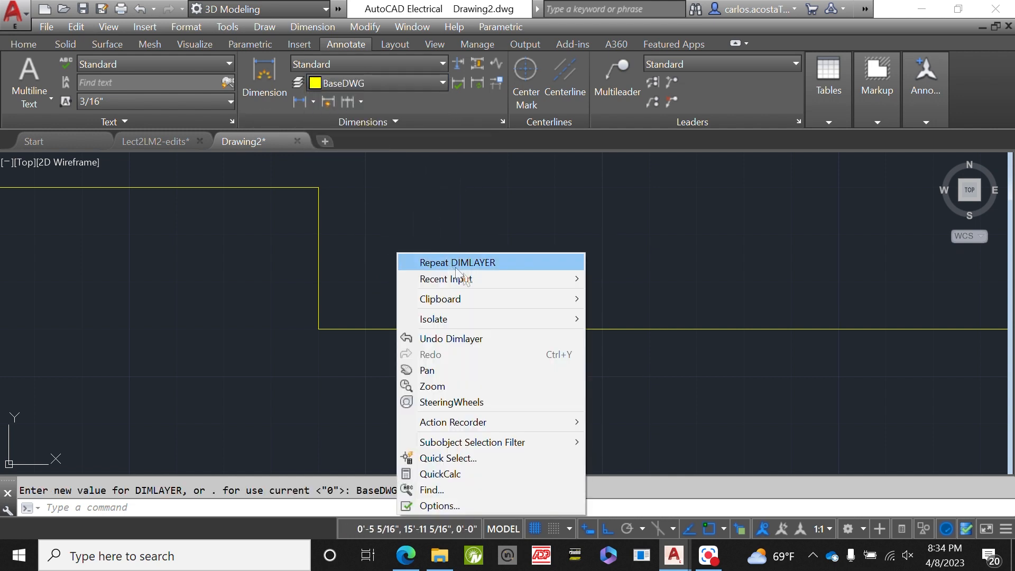
right_click(502, 205)
mouse_move(614, 232)
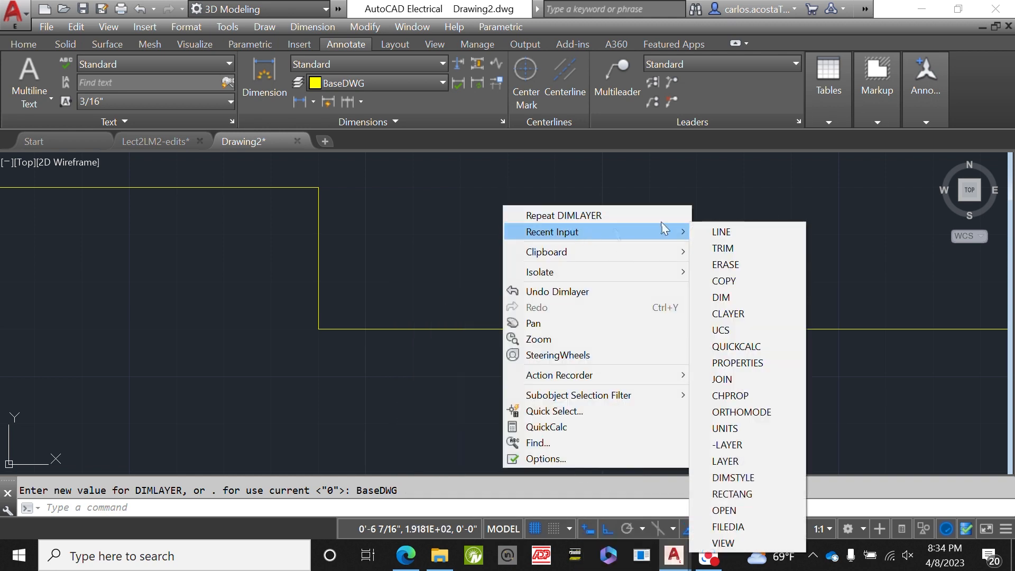
left_click(776, 233)
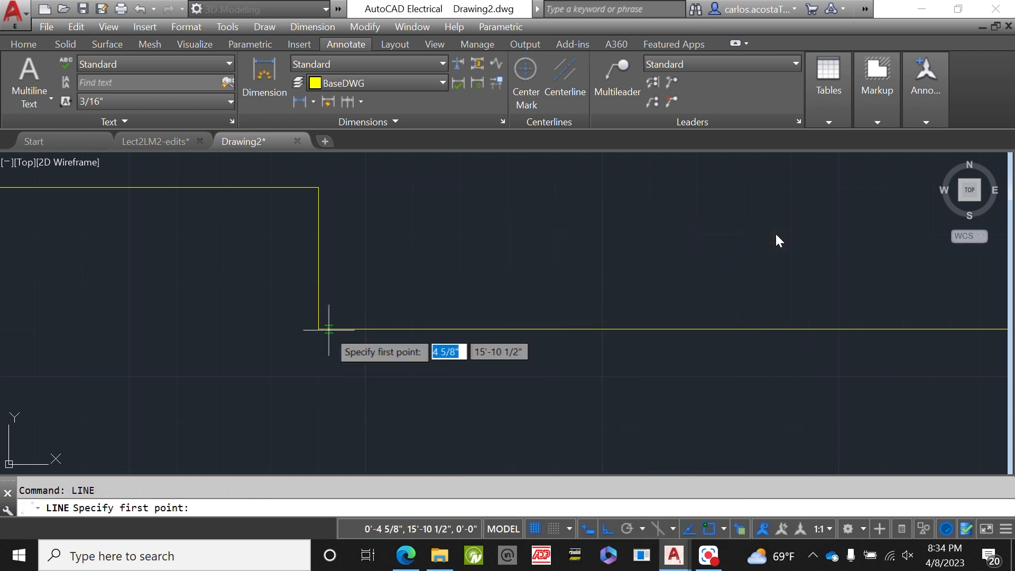
left_click(319, 329)
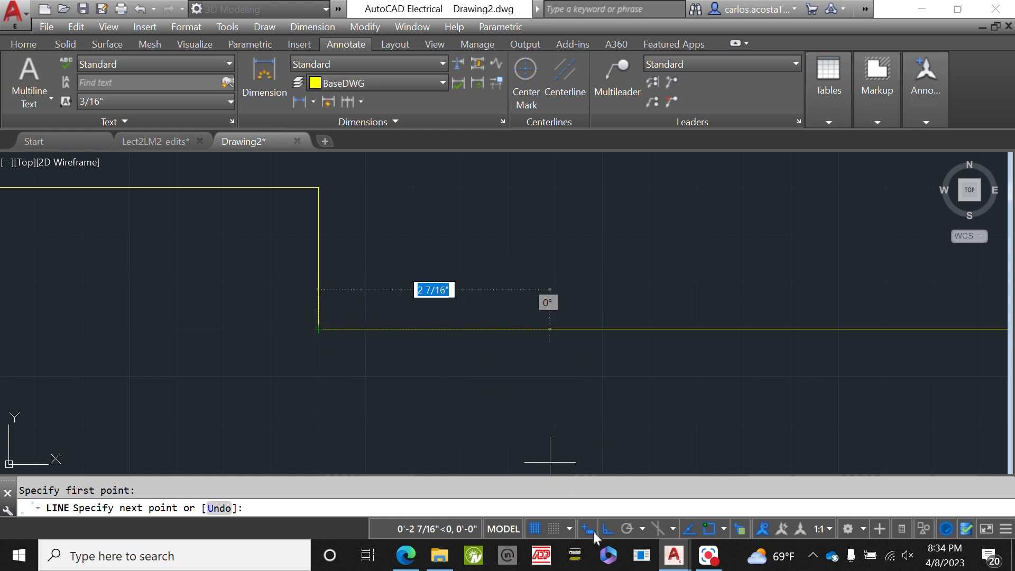
type("1.5\"")
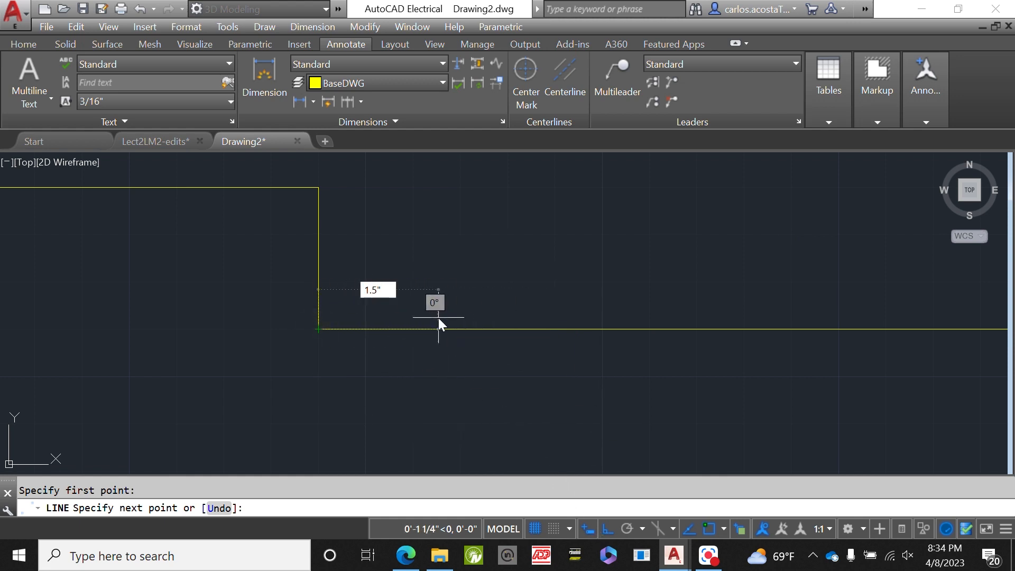
key("Return")
- Continue the line straight down about 15'-9 3/4" to just past the profile's bottom edge and end the Line command
scroll(494, 420, "up", 2)
scroll(459, 312, "down", 5)
scroll(458, 367, "up", 3)
scroll(458, 369, "down", 4)
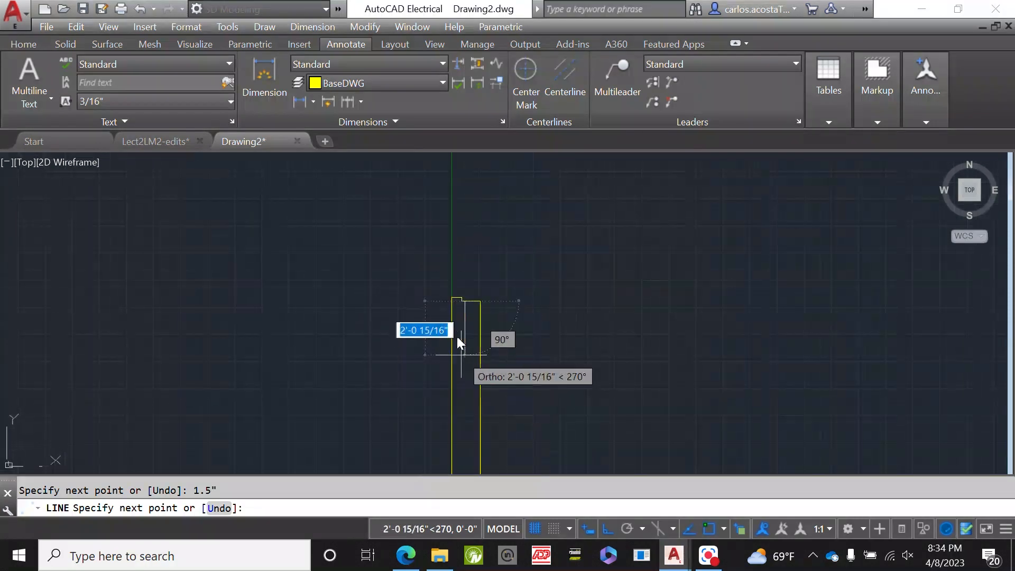
scroll(457, 338, "up", 3)
scroll(457, 338, "down", 2)
scroll(457, 338, "up", 2)
scroll(457, 339, "down", 2)
scroll(457, 336, "up", 3)
scroll(457, 338, "down", 3)
scroll(457, 336, "up", 2)
scroll(457, 337, "up", 6)
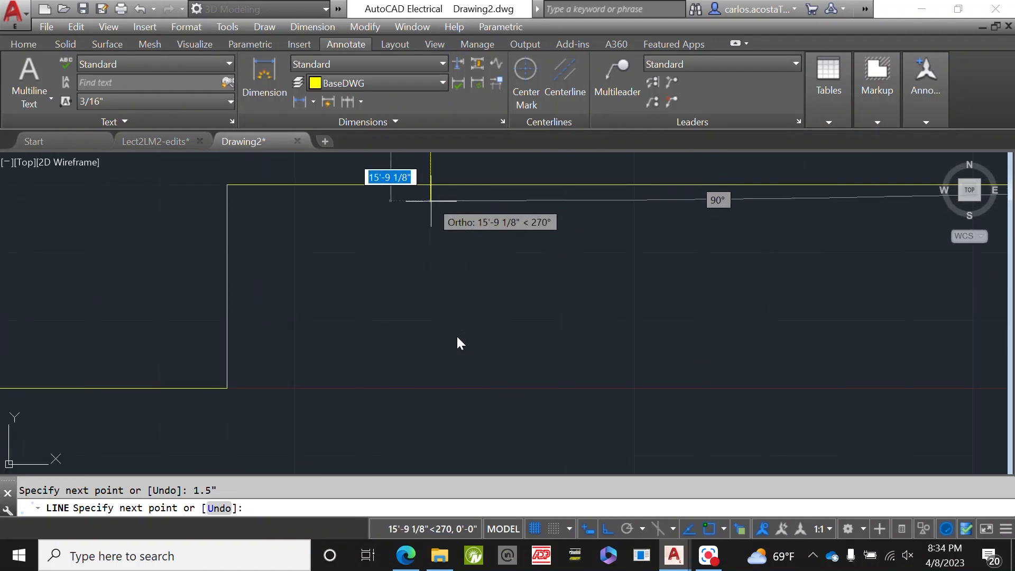
scroll(457, 337, "down", 4)
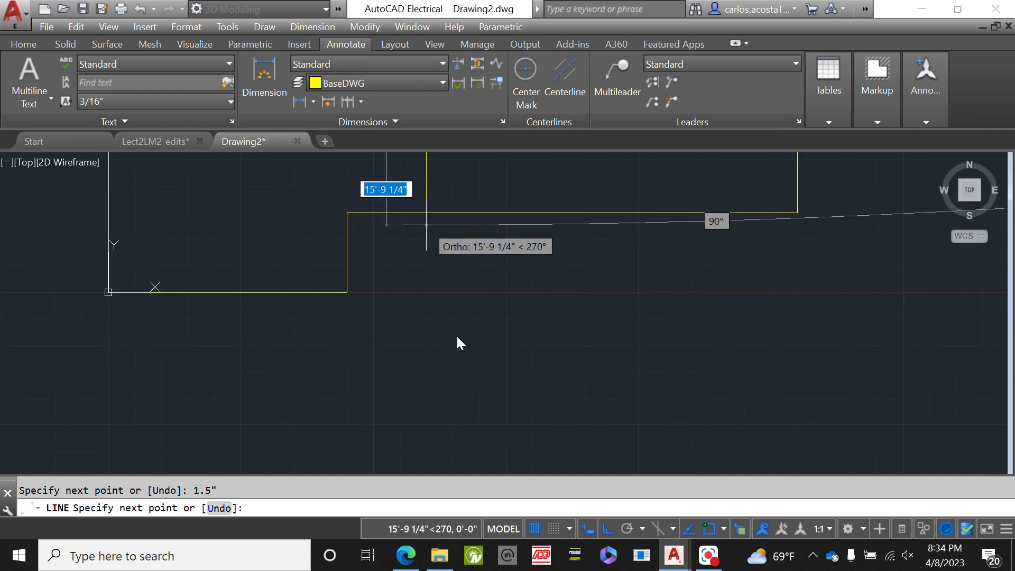
scroll(457, 344, "up", 3)
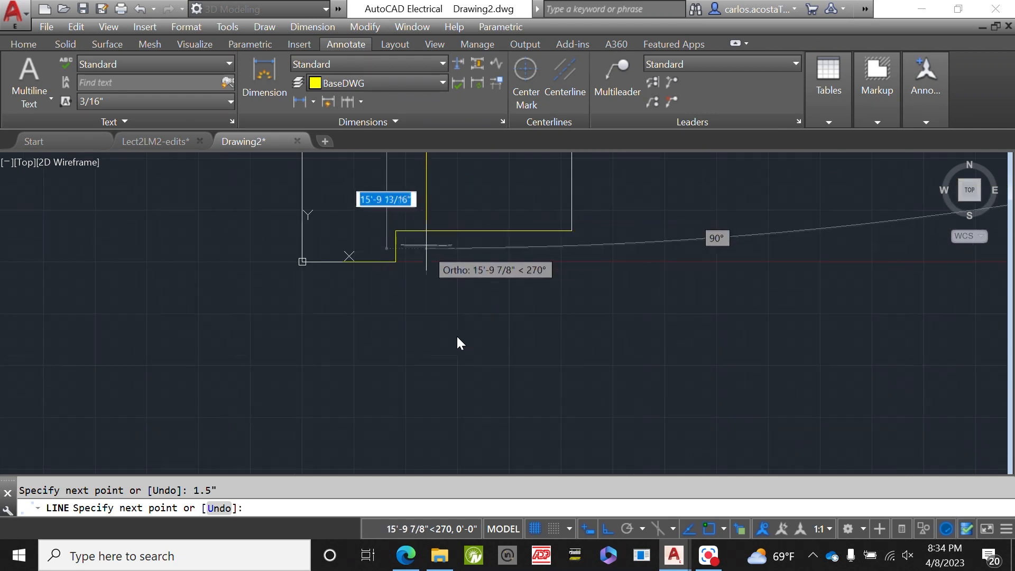
scroll(457, 343, "down", 2)
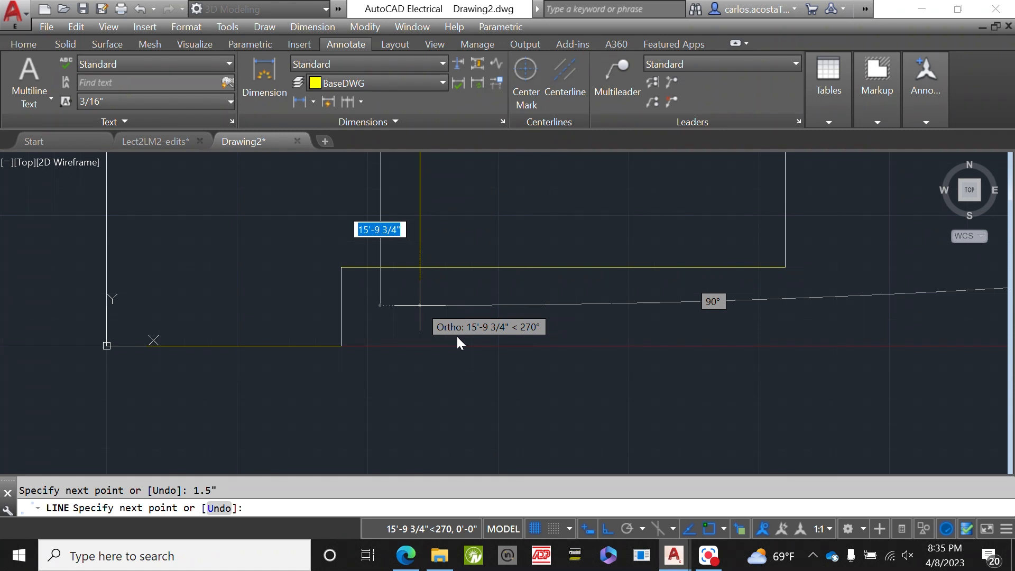
left_click(420, 305)
scroll(419, 288, "up", 4)
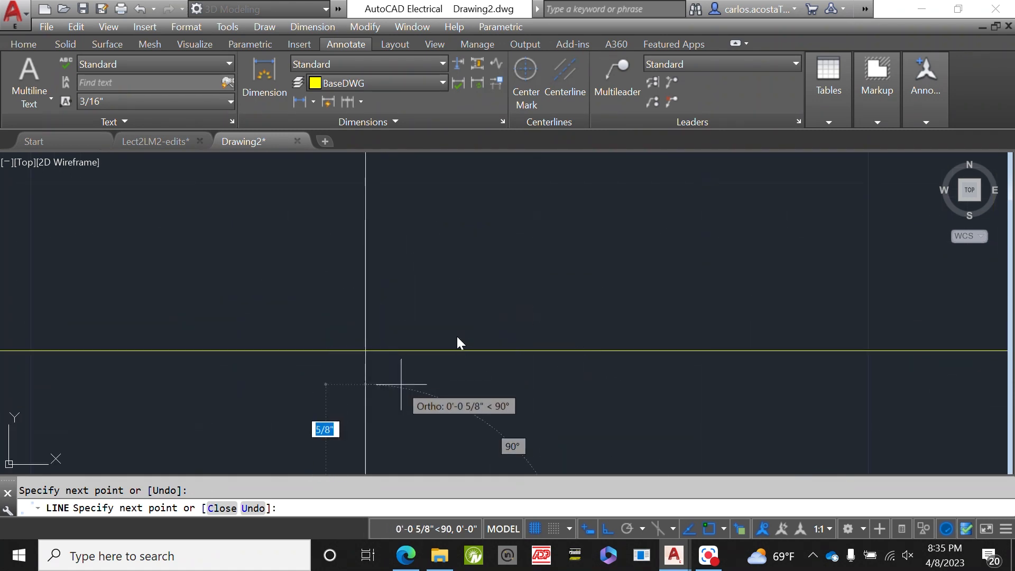
right_click(405, 385)
left_click(441, 212)
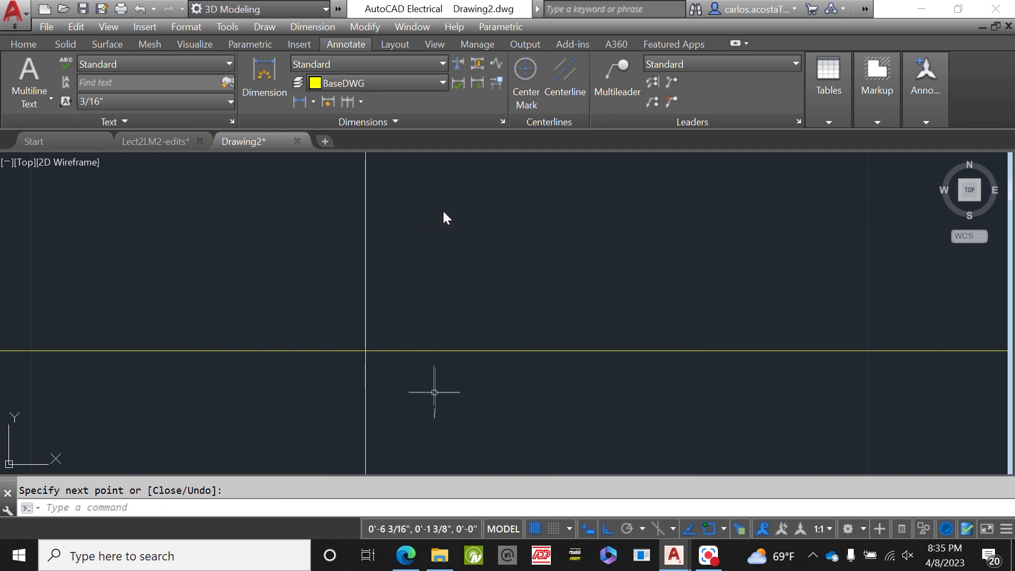
- Trim the inner vertical line's overhang below the profile, using the raised bottom edge as the cutting edge
type("trim")
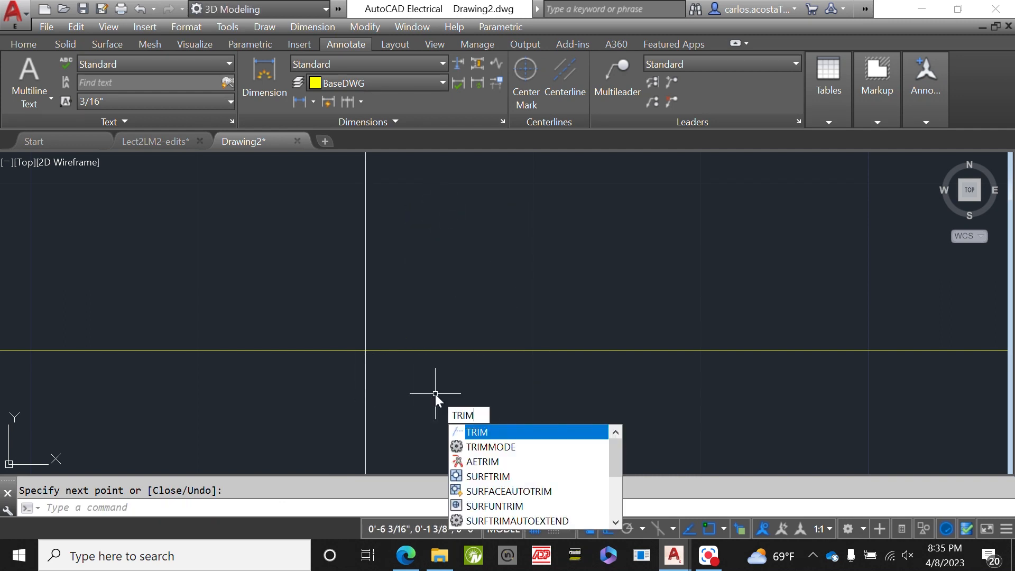
key("Return")
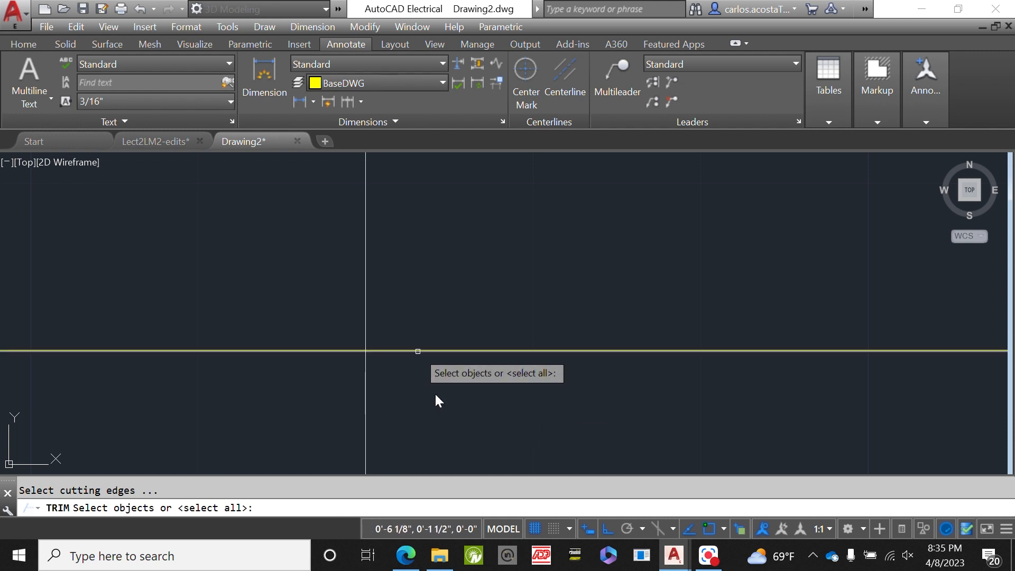
left_click(418, 351)
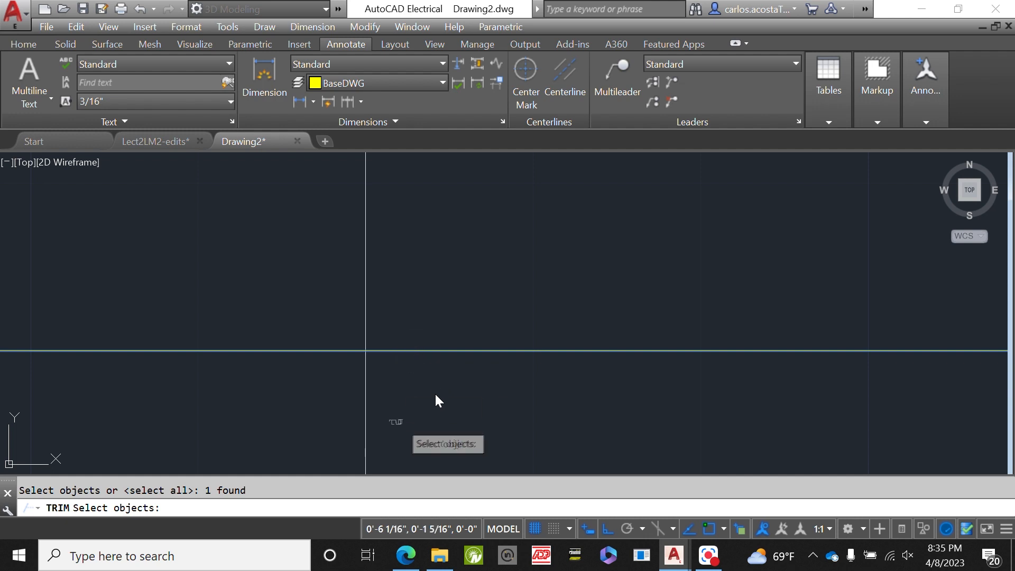
key("Return")
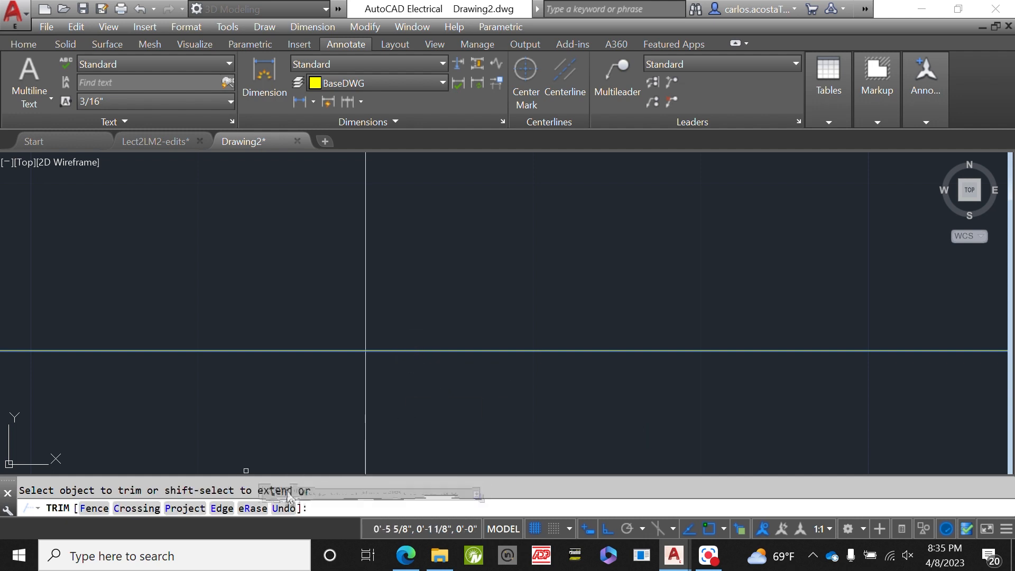
left_click(393, 419)
left_click(336, 413)
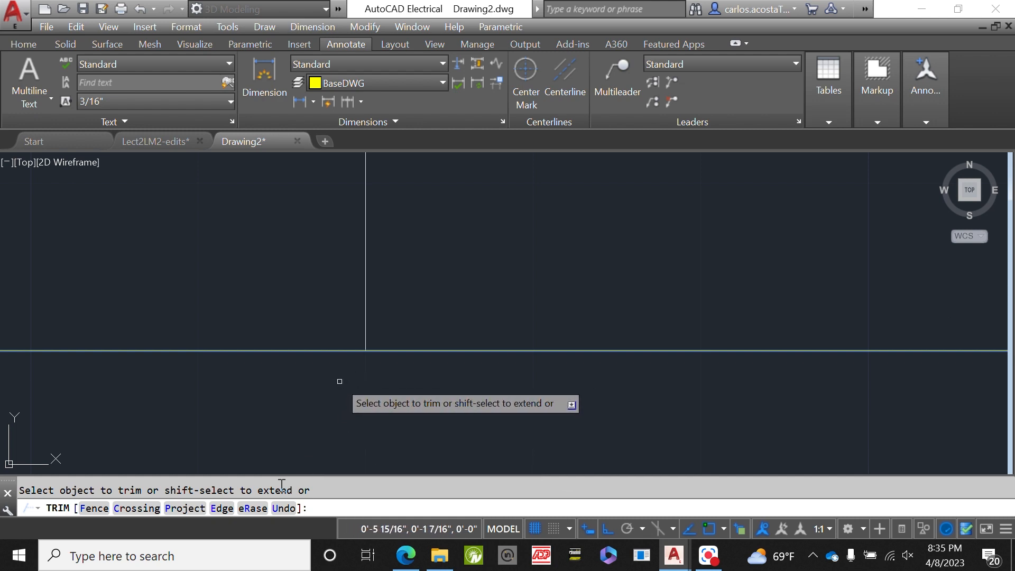
key("Escape")
scroll(383, 374, "down", 1)
right_click(402, 395)
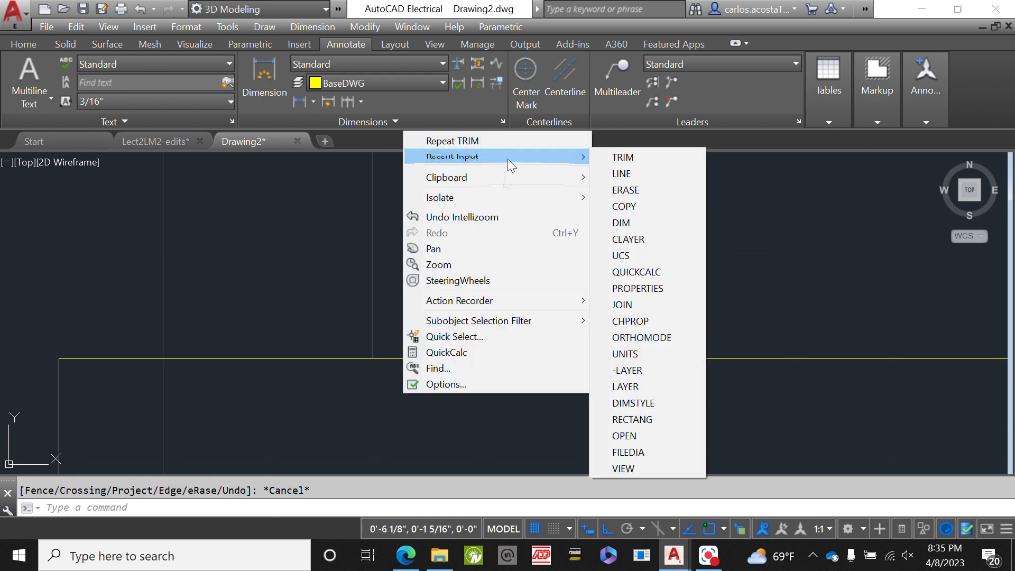
left_click(351, 455)
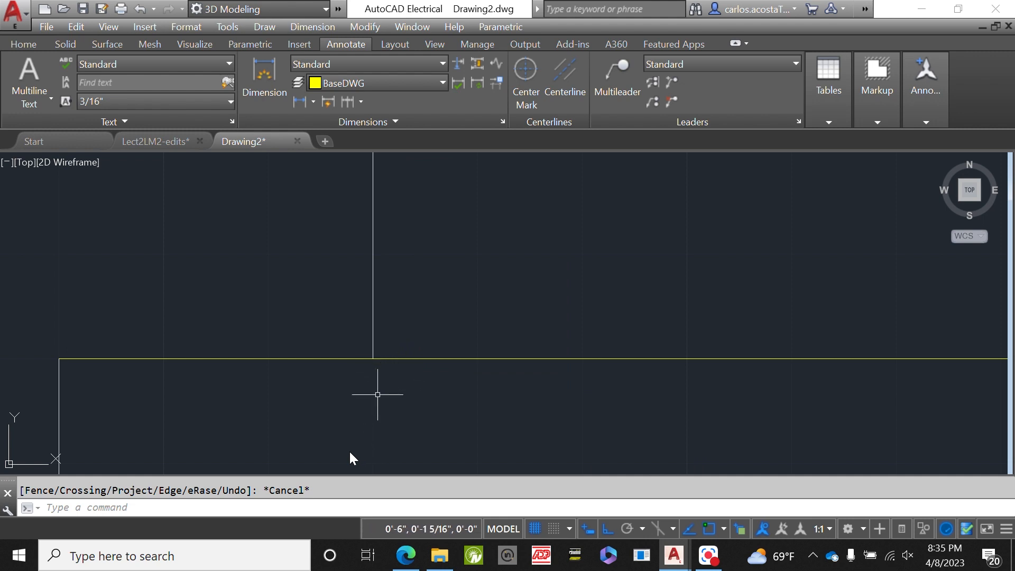
scroll(379, 394, "down", 6)
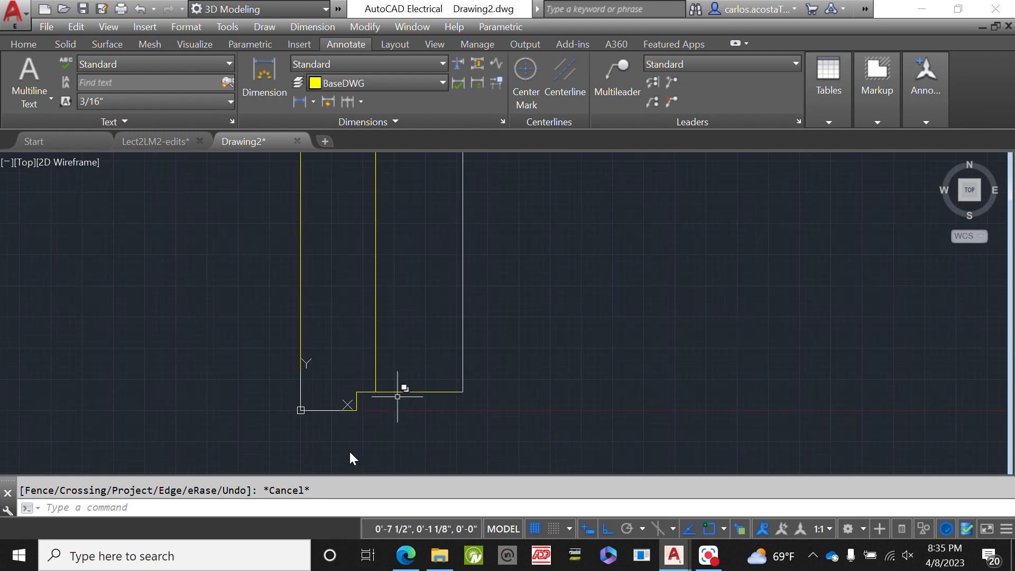
- In Lect2LM2-edits, measure the vertical distance from the top edge down to the inner horizontal line
left_click(176, 141)
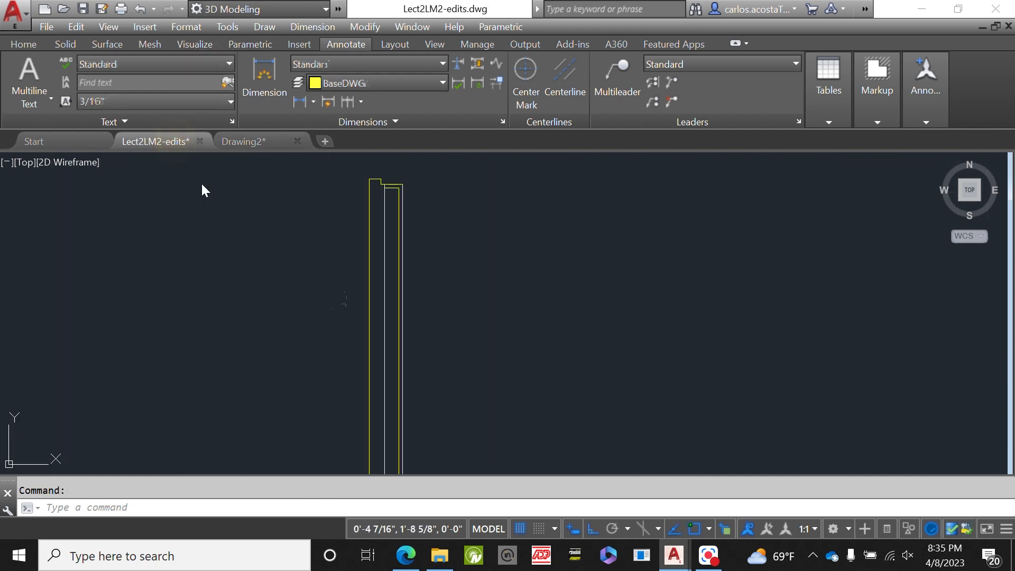
scroll(367, 190, "up", 5)
scroll(298, 249, "up", 3)
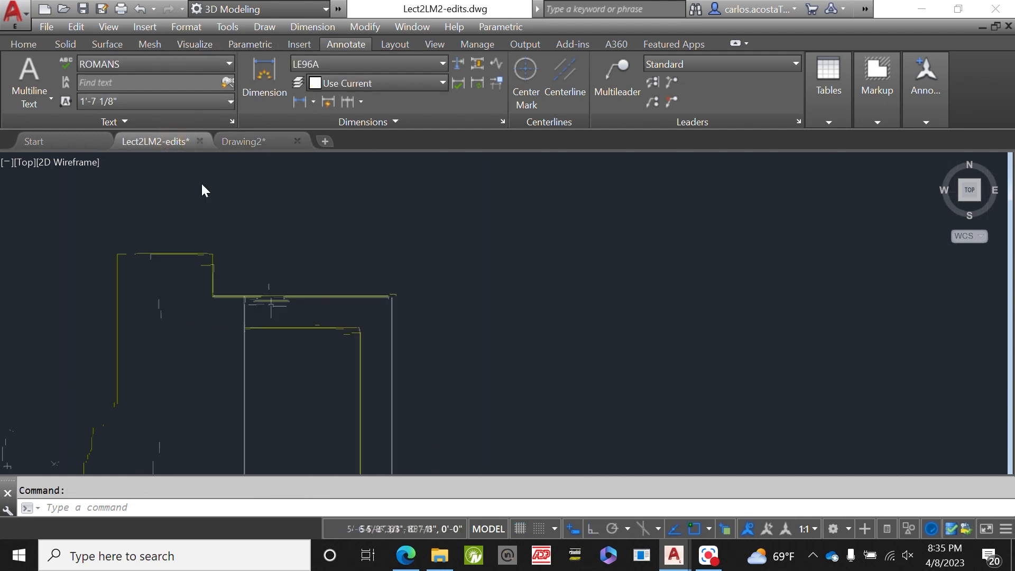
right_click(294, 227)
mouse_move(363, 256)
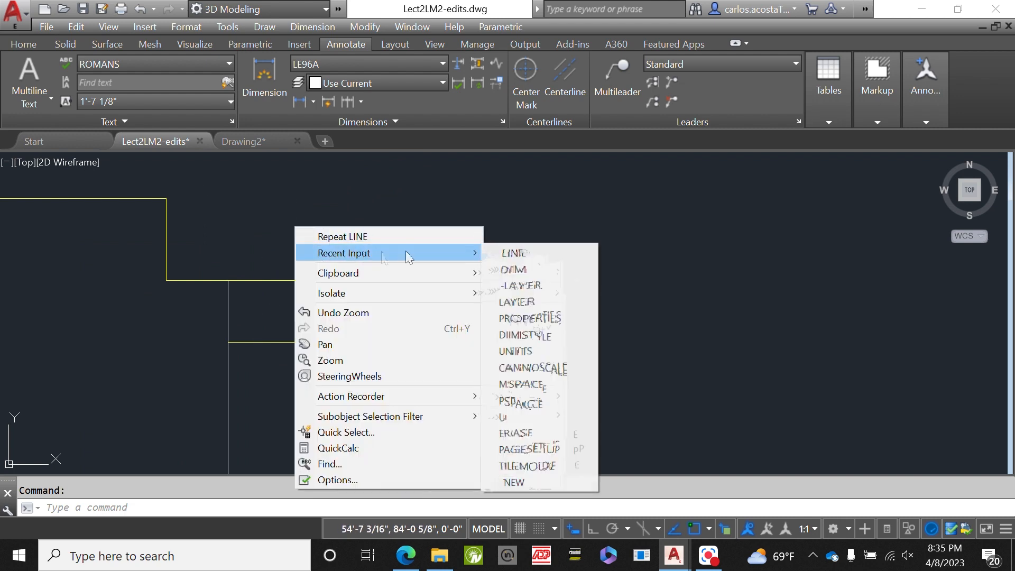
left_click(545, 251)
left_click(228, 342)
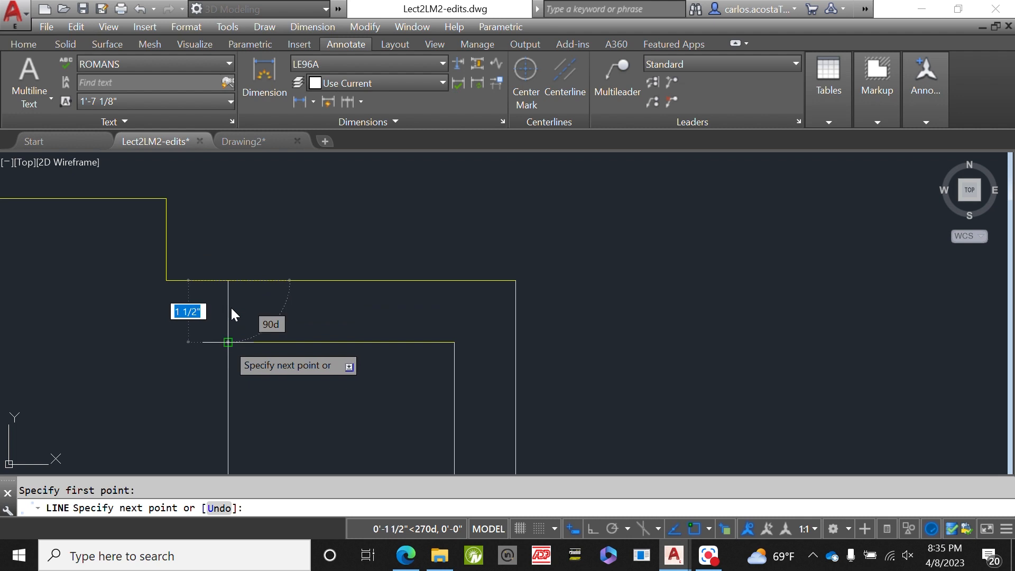
key("Escape")
- Measure the length of the inner horizontal line in the reference drawing
right_click(231, 306)
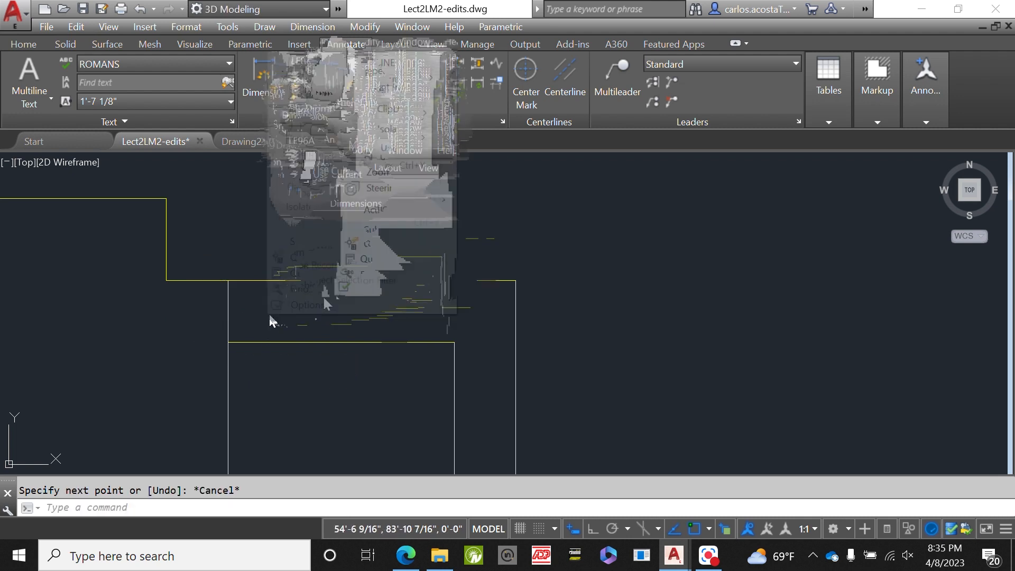
left_click(343, 62)
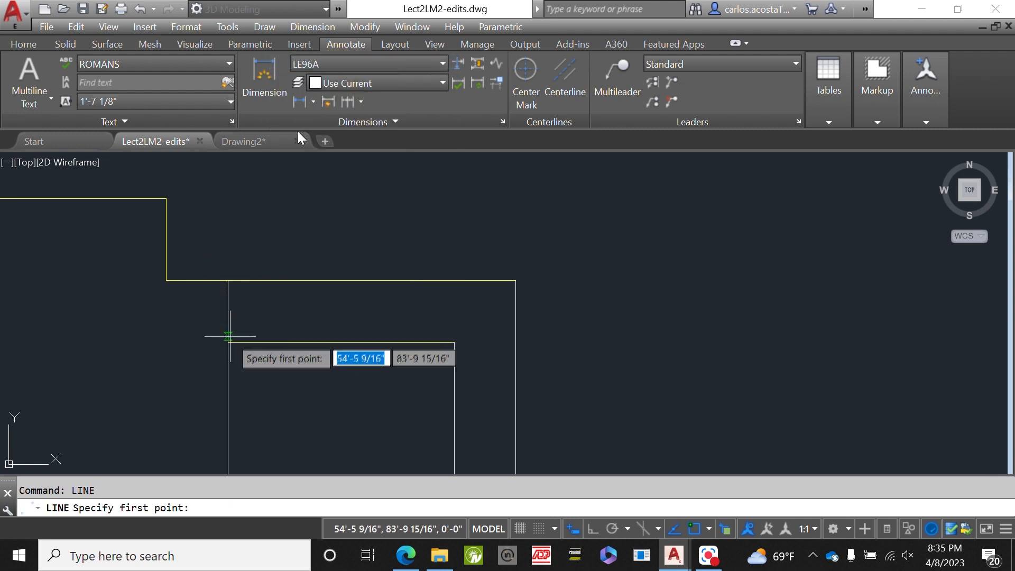
left_click(229, 343)
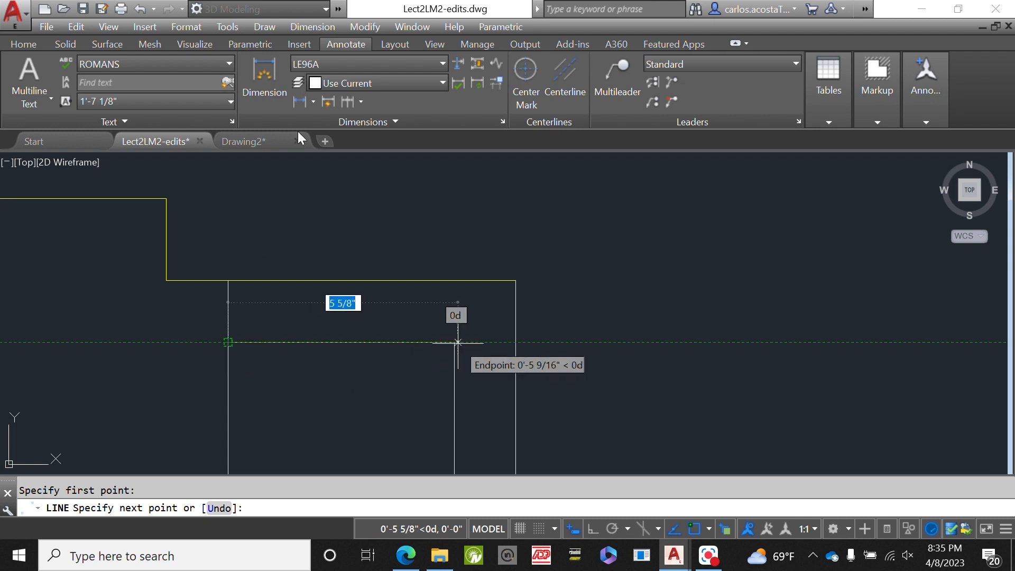
left_click(454, 343)
key("Escape")
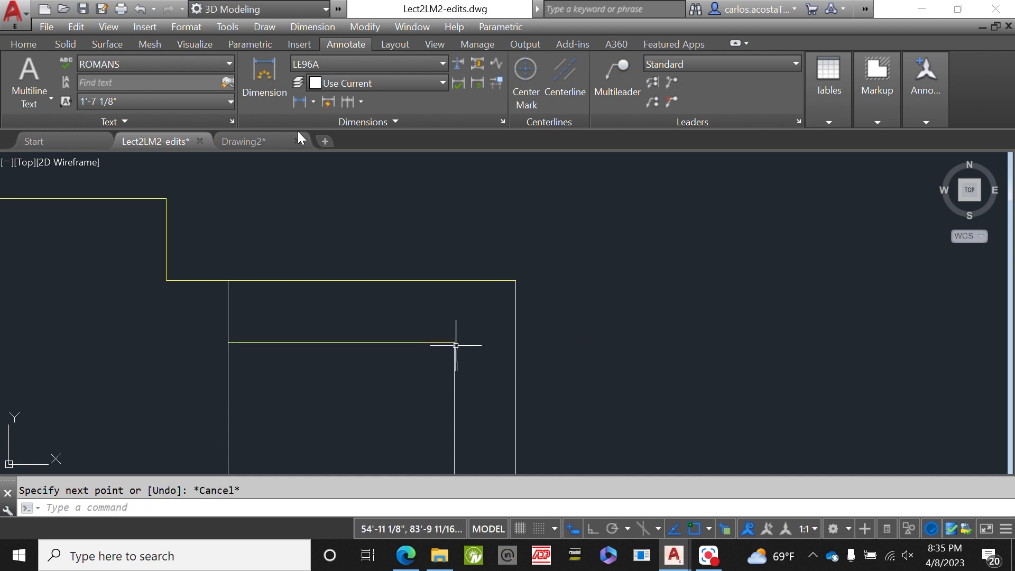
- Measure the horizontal distance from the inner horizontal line's outer end to the profile's right edge in the reference drawing
right_click(647, 321)
left_click(716, 79)
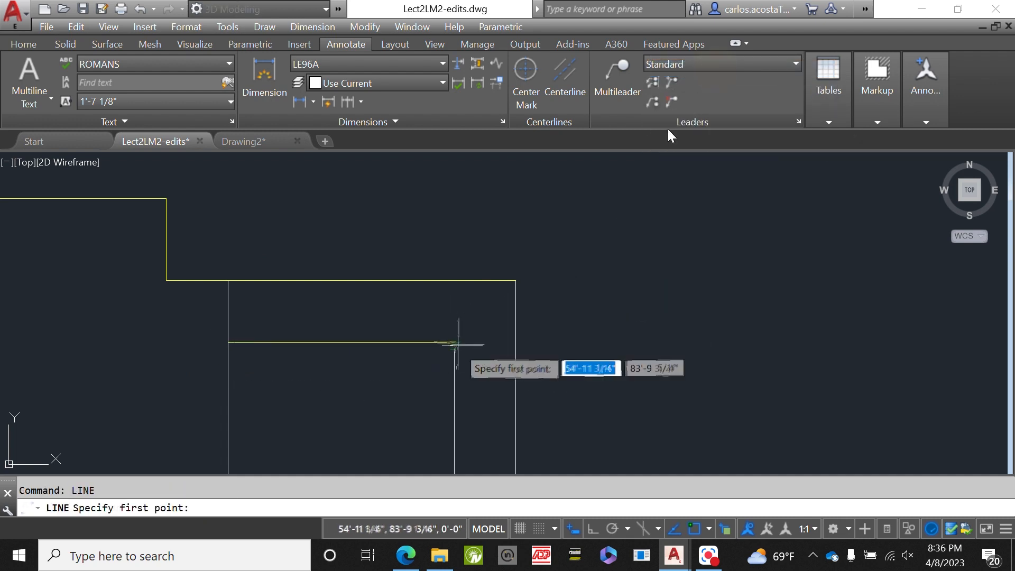
left_click(454, 342)
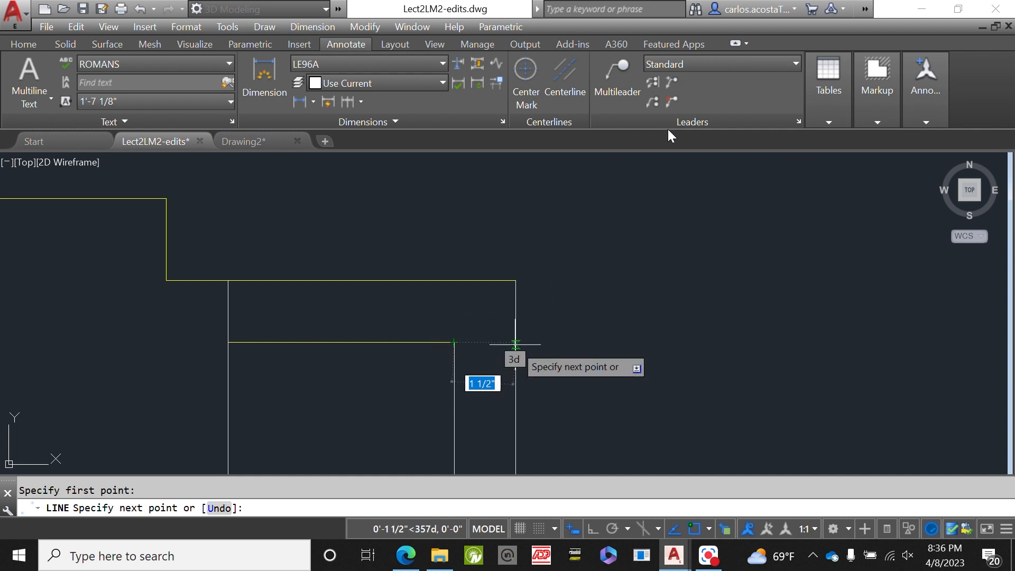
key("Escape")
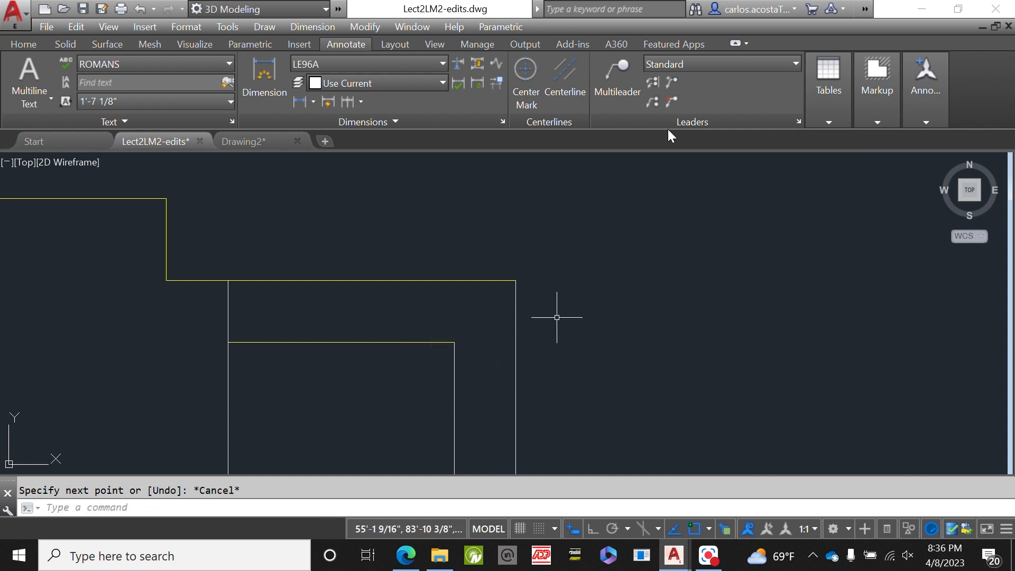
scroll(544, 269, "down", 6)
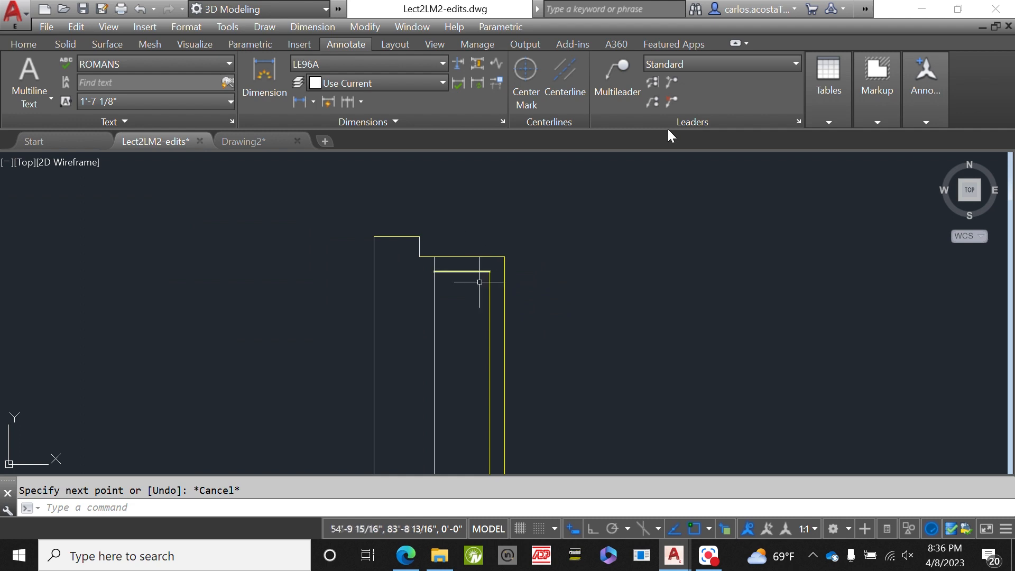
scroll(421, 260, "up", 4)
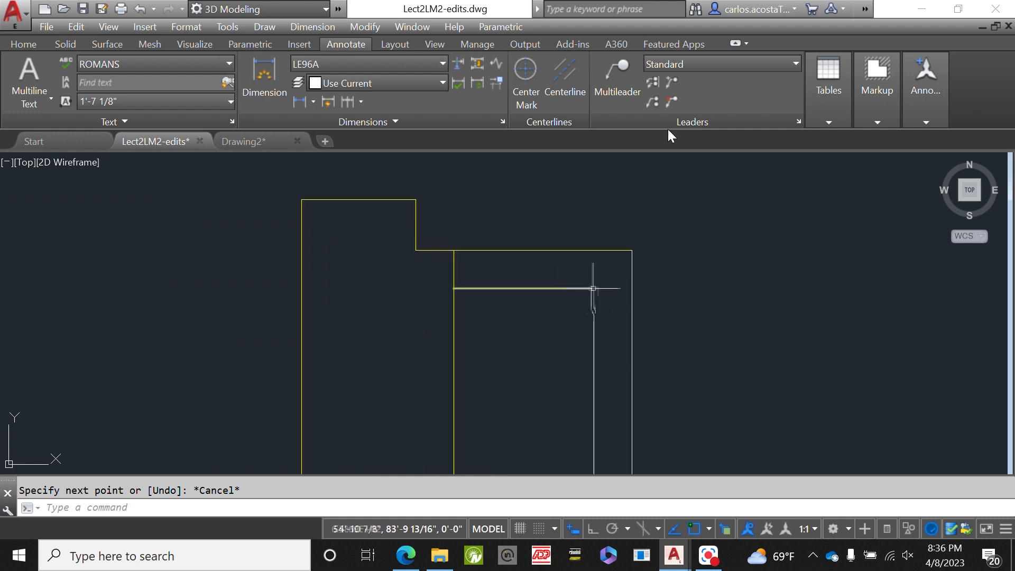
scroll(595, 252, "down", 2)
scroll(591, 249, "down", 2)
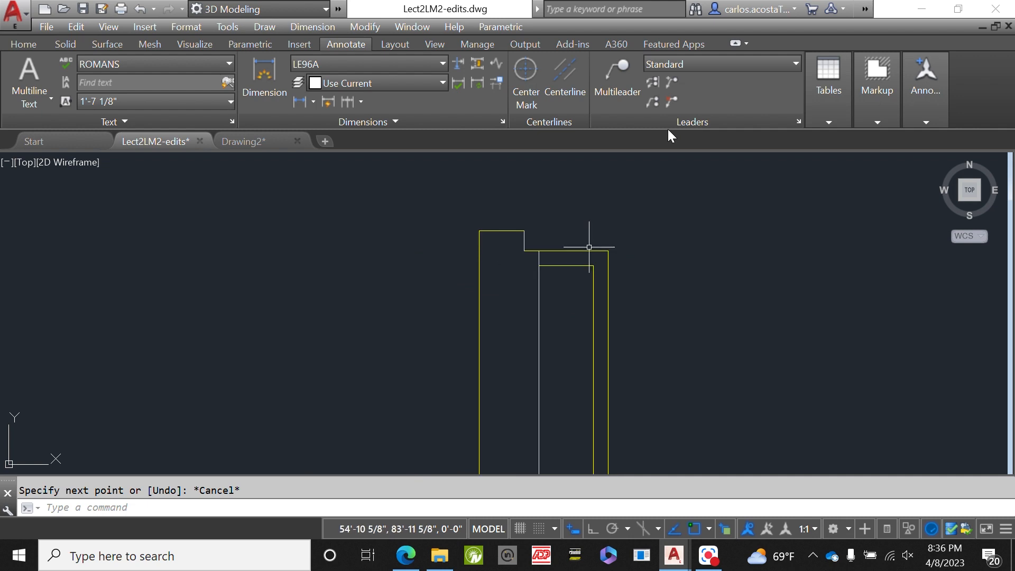
scroll(592, 267, "up", 3)
scroll(579, 244, "down", 1)
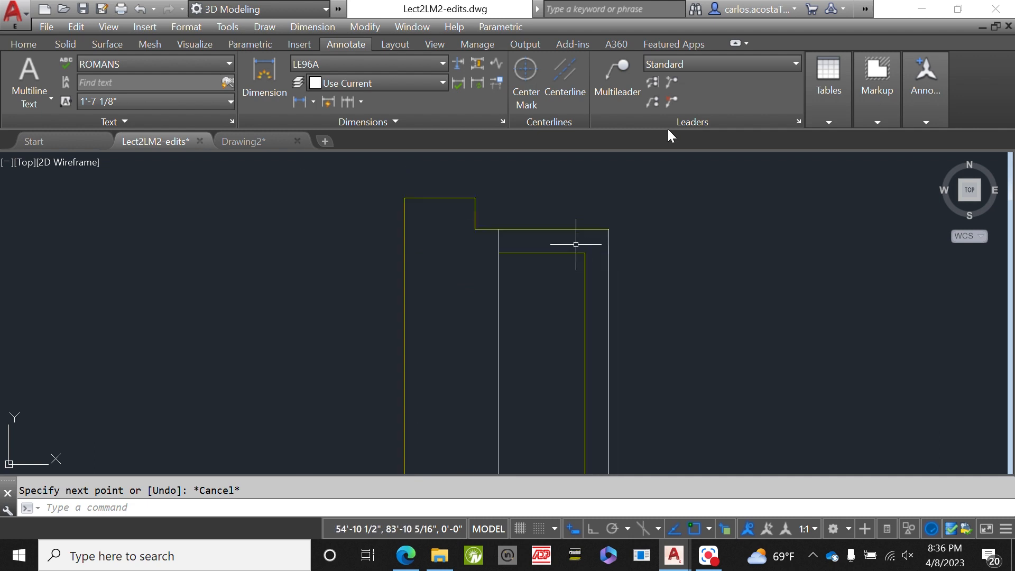
left_click(703, 564)
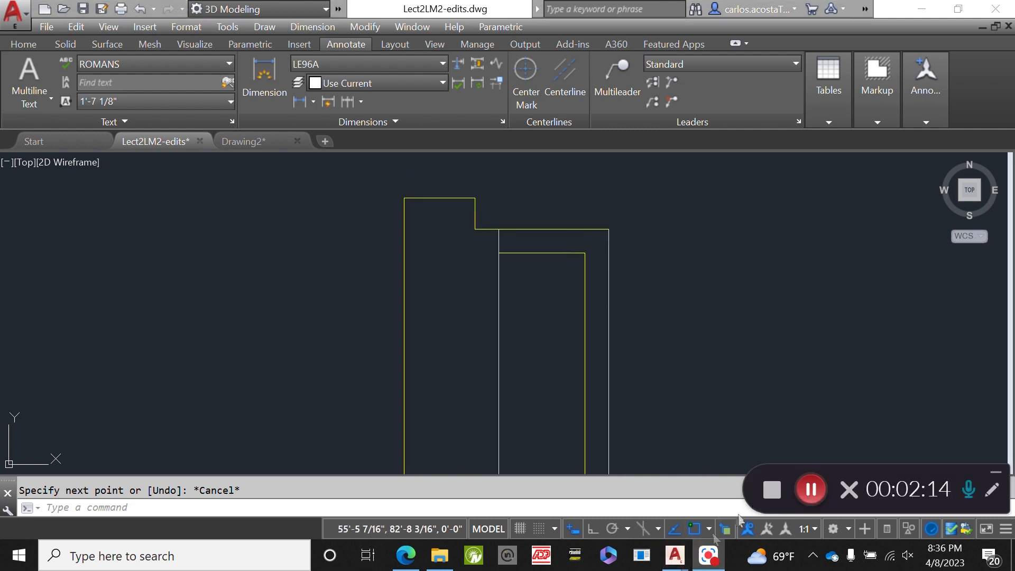
left_click(718, 564)
- Switch to Drawing2 at the stepped lower end of the profile, leaving nothing selected
mouse_move(674, 555)
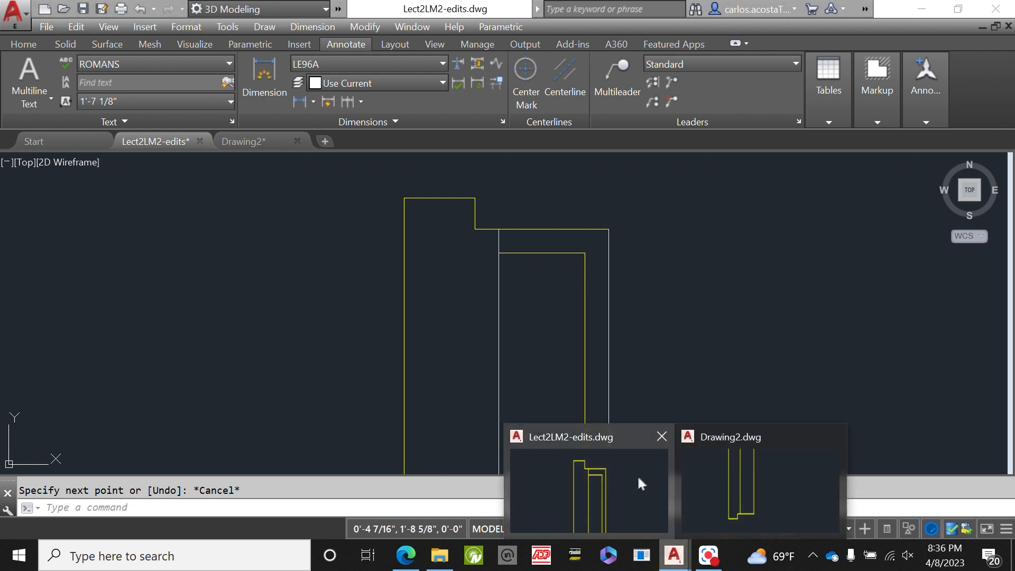
left_click(724, 465)
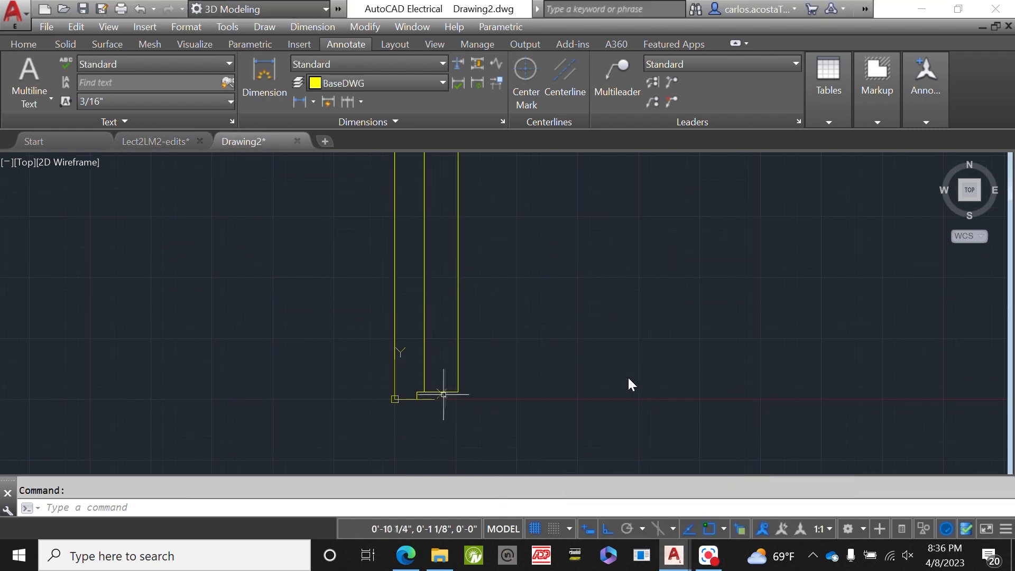
scroll(426, 390, "up", 3)
left_click(381, 414)
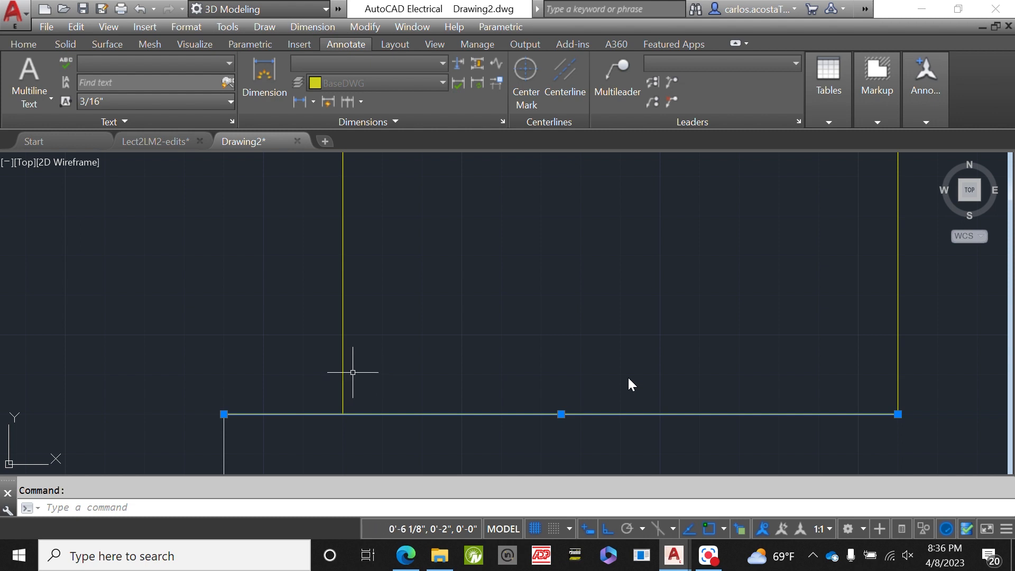
key("Escape")
scroll(353, 372, "down", 2)
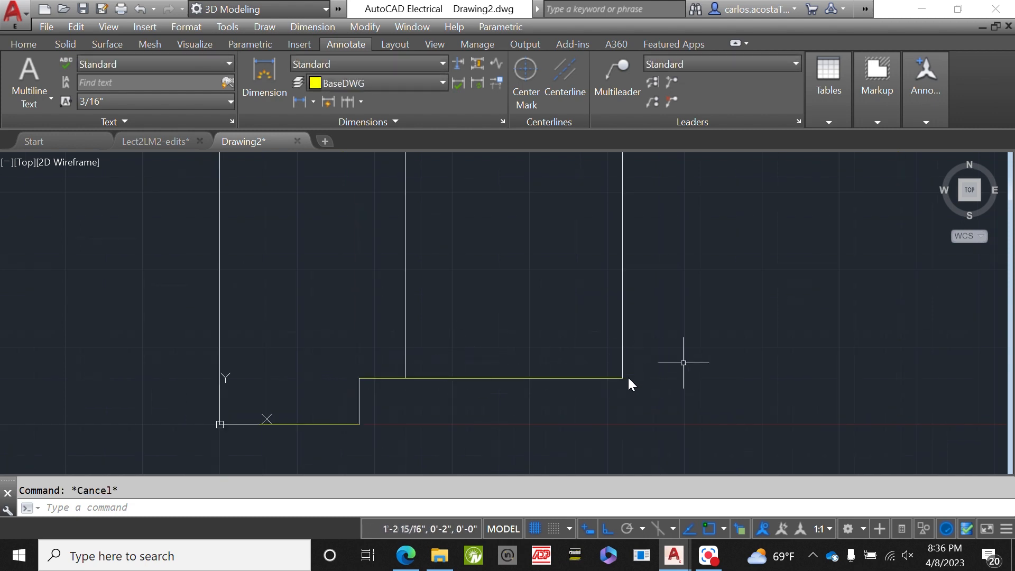
scroll(684, 374, "down", 1)
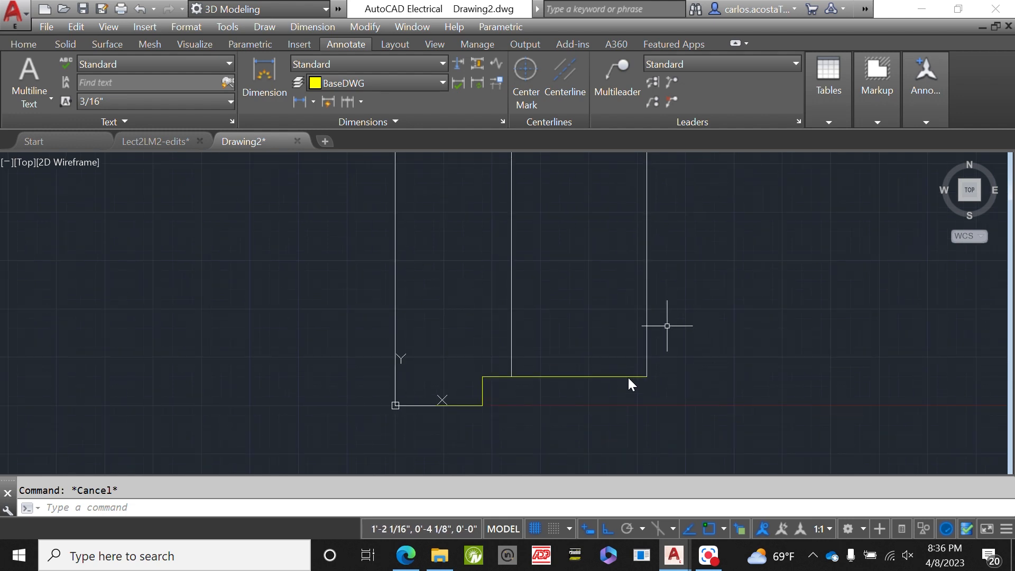
- Offset the profile's right vertical edge inward by about 1 5/16" and end the Offset command
type("off")
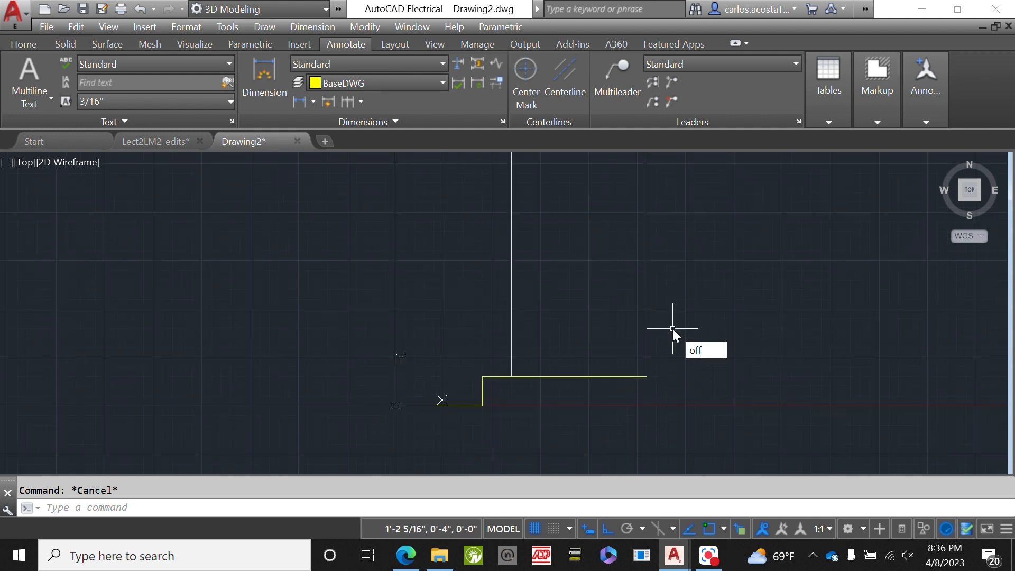
key("Return")
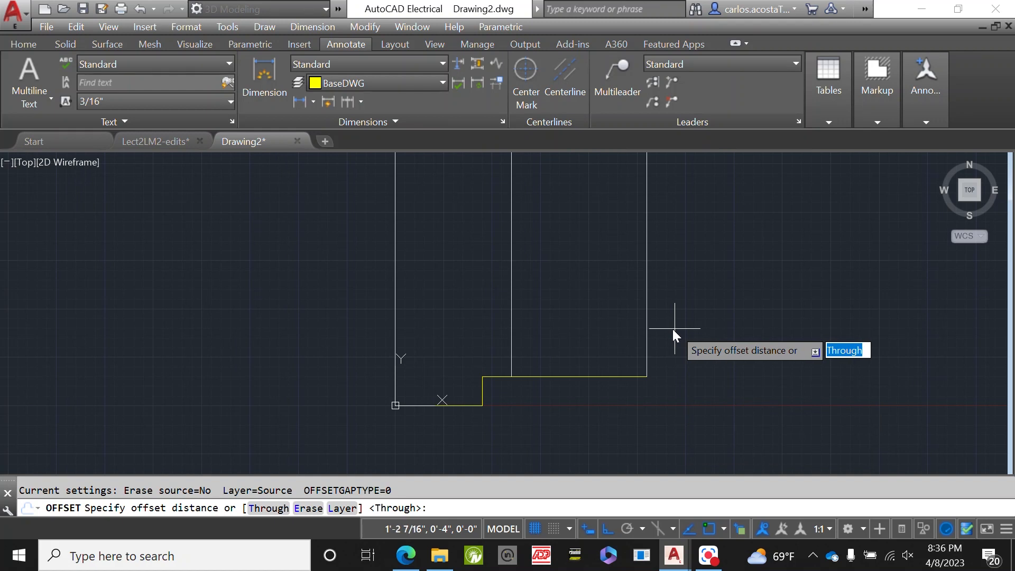
left_click(647, 315)
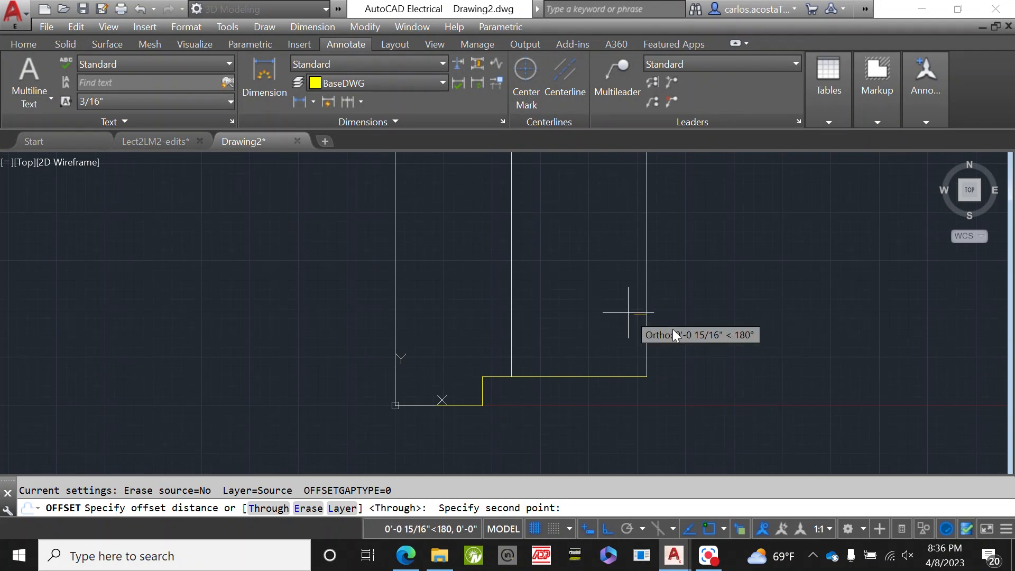
scroll(672, 329, "up", 4)
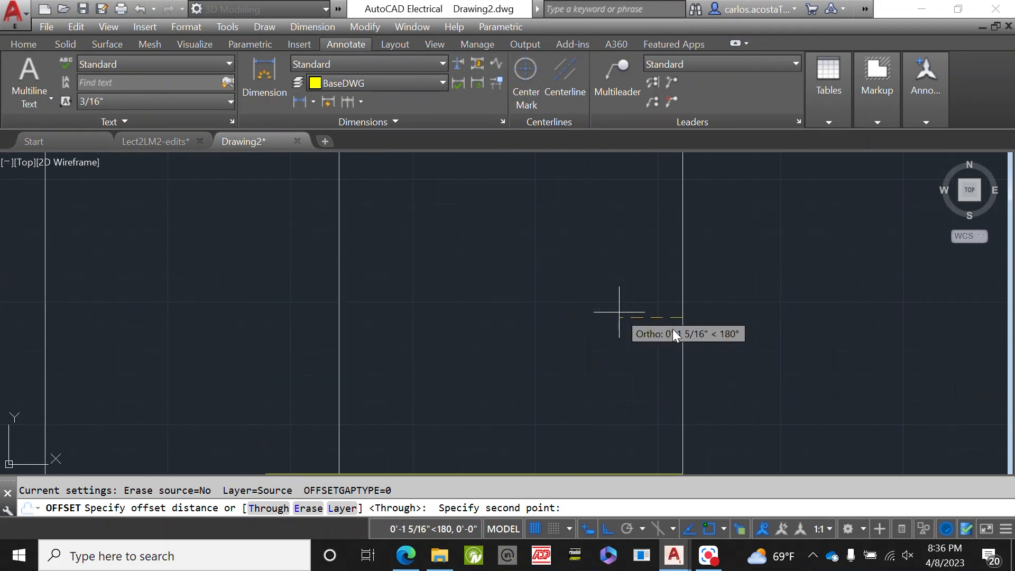
type("1.5")
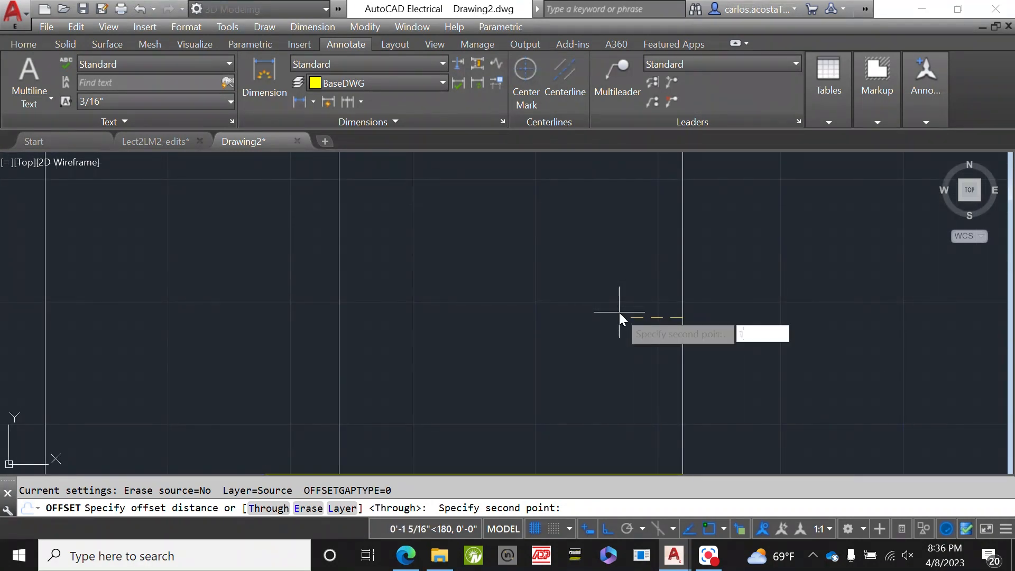
type("\"")
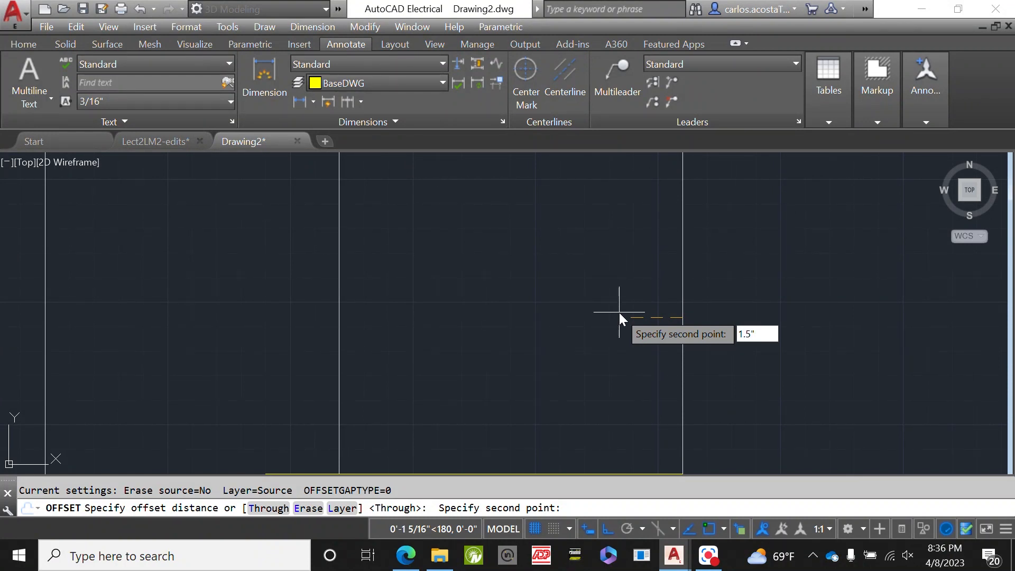
key("Return")
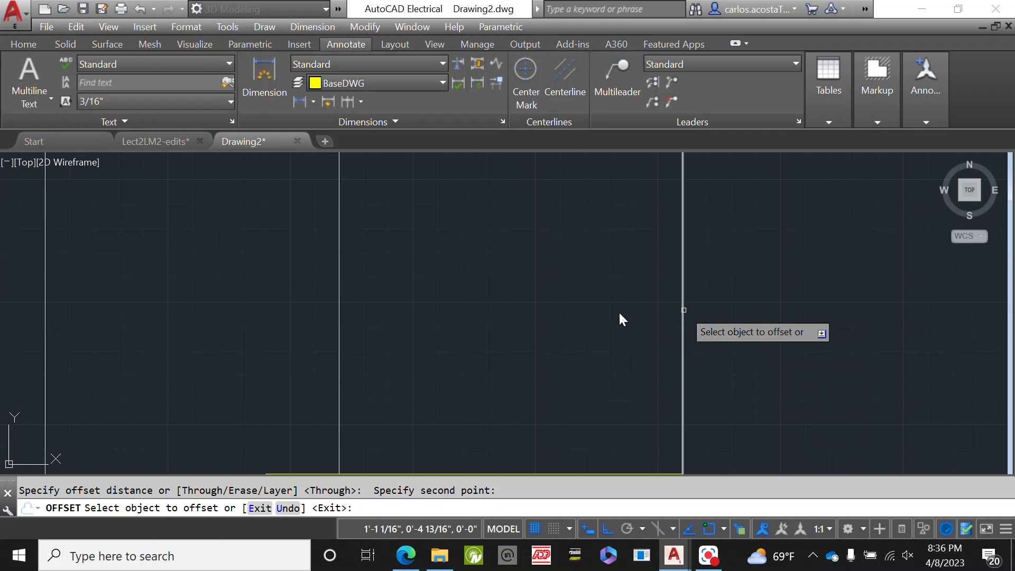
left_click(684, 310)
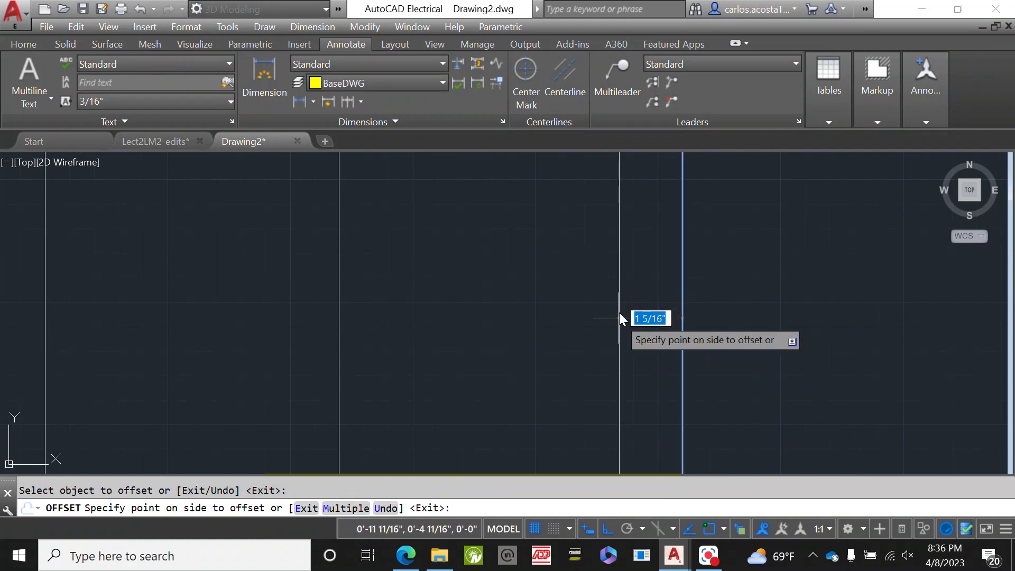
left_click(620, 312)
scroll(620, 312, "down", 2)
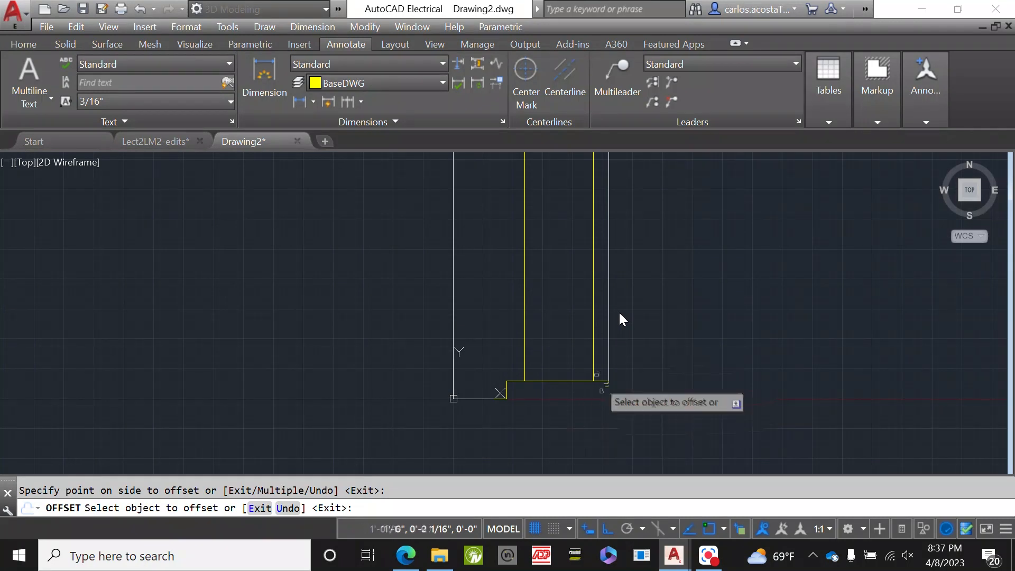
scroll(622, 317, "down", 2)
scroll(598, 407, "up", 8)
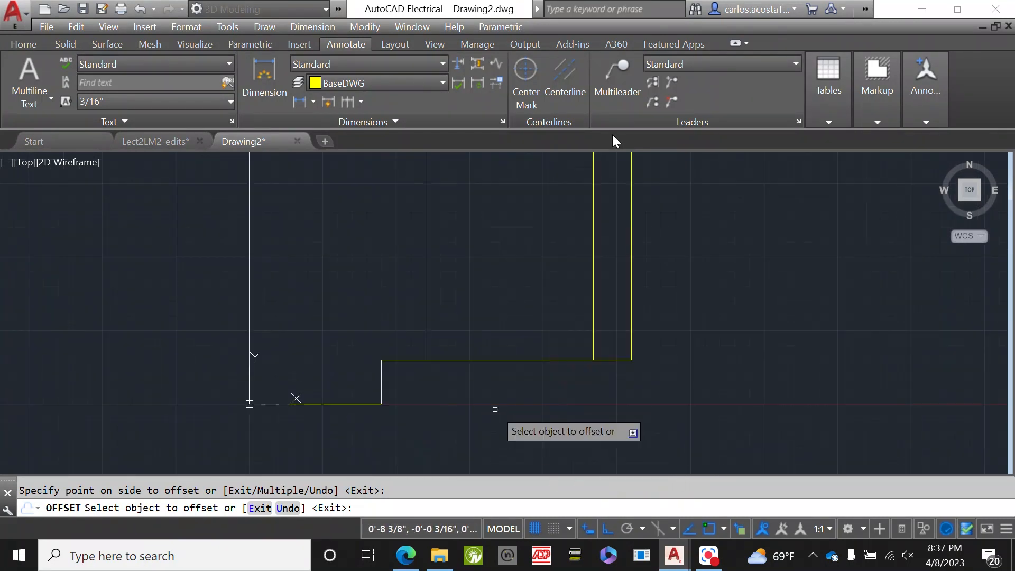
right_click(503, 374)
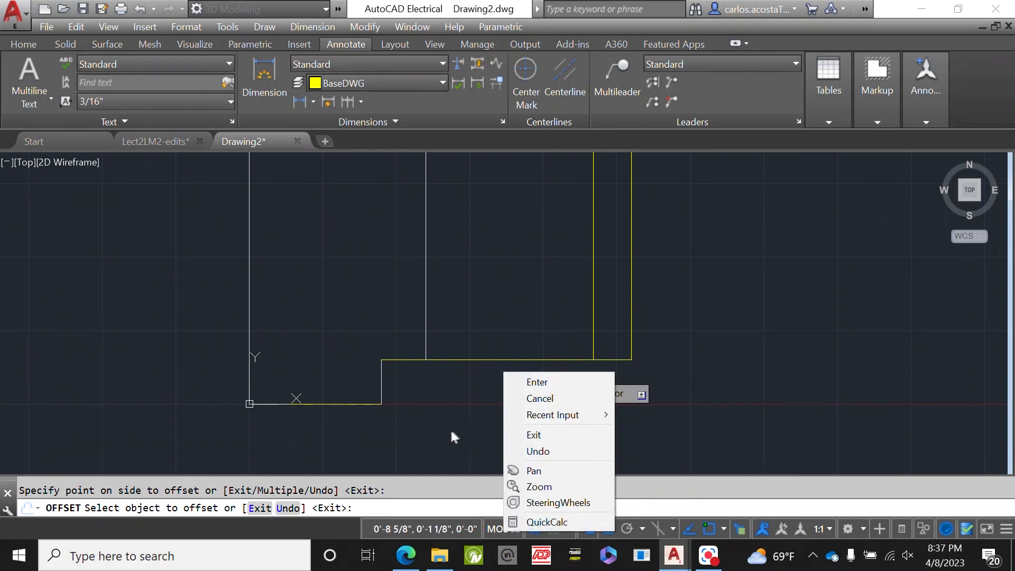
left_click(466, 426)
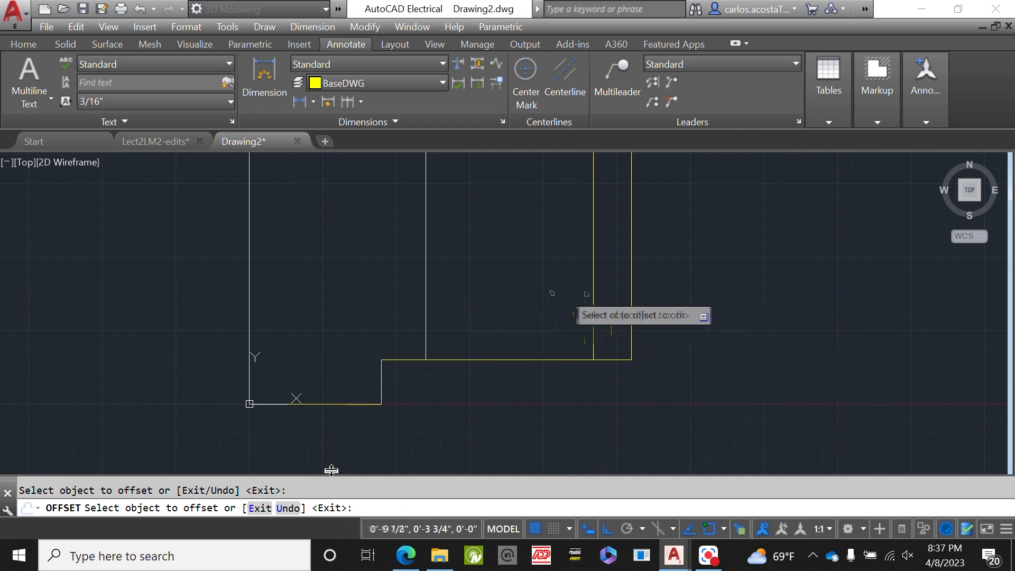
right_click(519, 412)
left_click(576, 262)
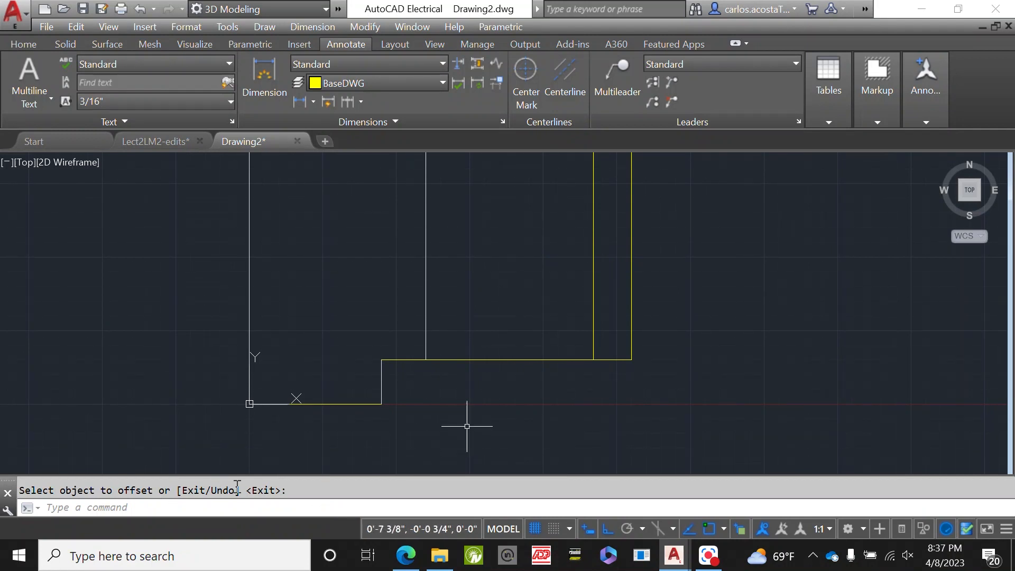
- Offset the profile's raised bottom edge upward by 1.5" and end the Offset command
right_click(536, 396)
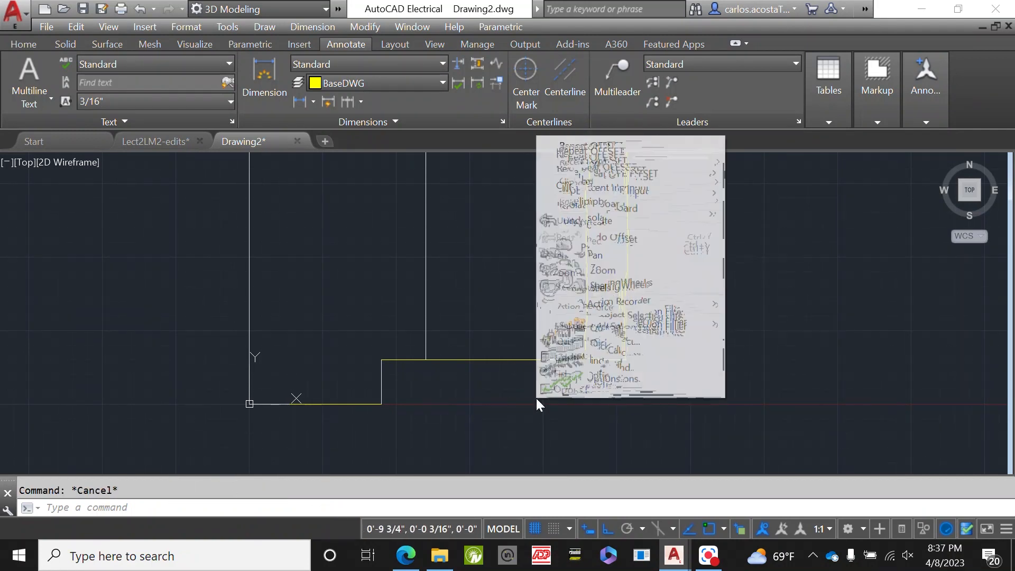
left_click(493, 431)
right_click(494, 430)
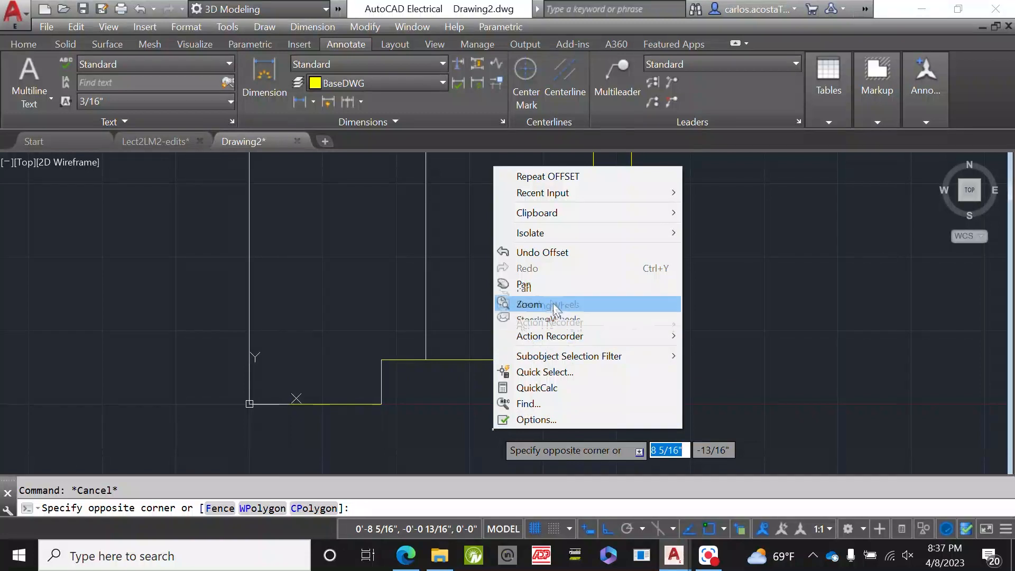
left_click(571, 176)
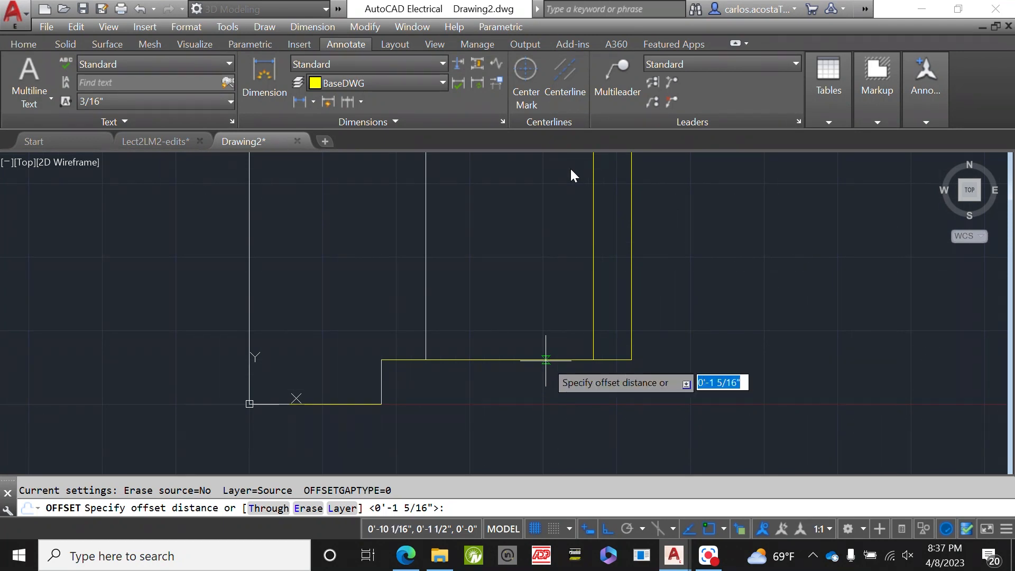
left_click(546, 360)
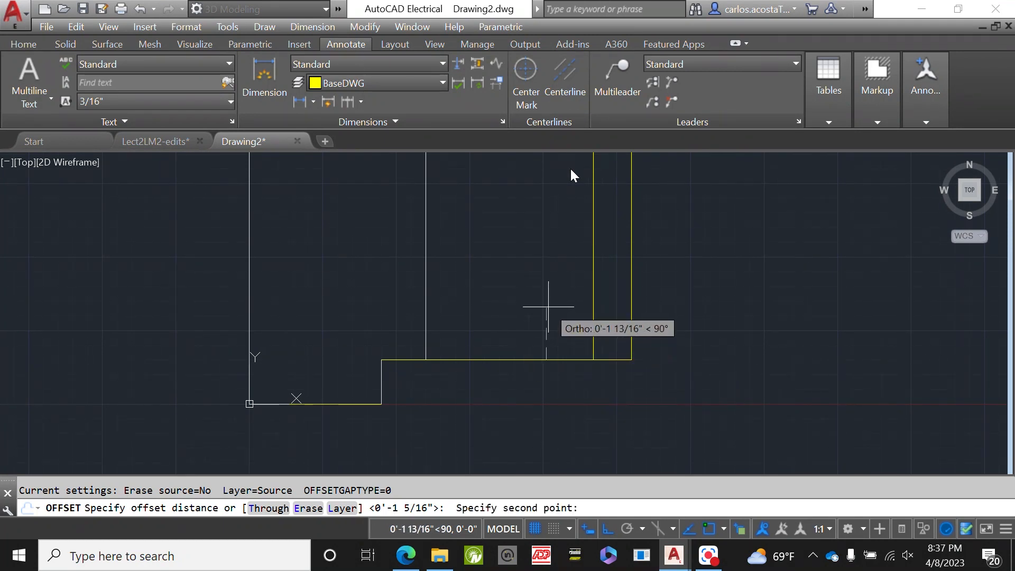
type("1.5\"")
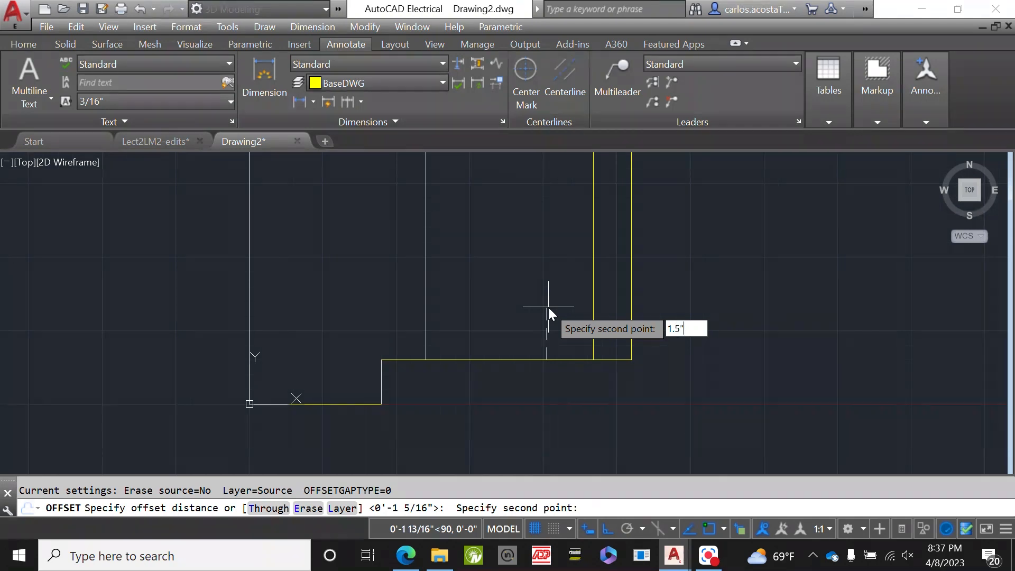
key("Return")
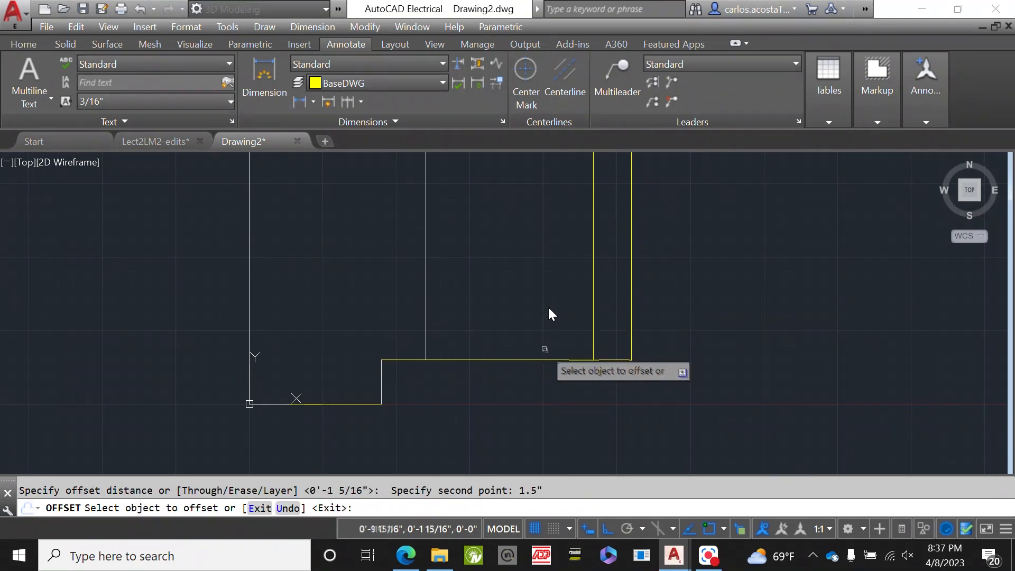
left_click(552, 359)
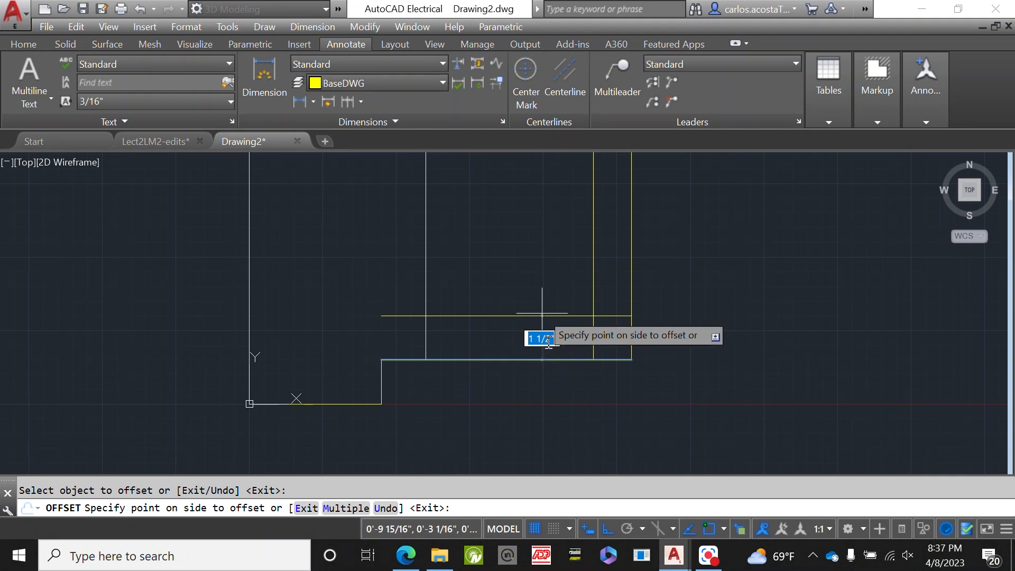
left_click(542, 315)
right_click(545, 269)
left_click(575, 274)
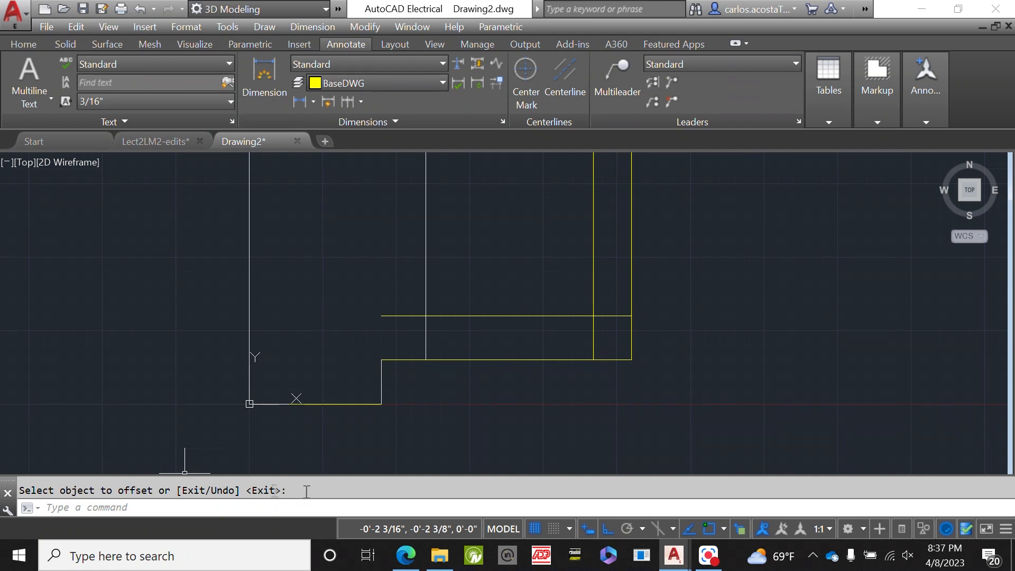
key("Escape")
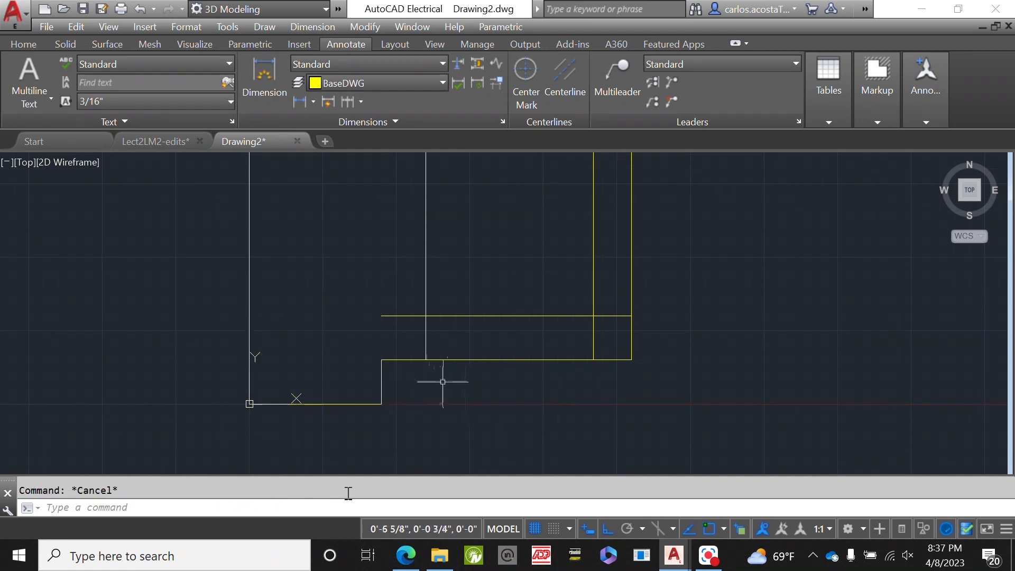
- Offset the lowered top edge beyond the profile's upper step downward by 1.5" and end the Offset command
scroll(489, 419, "down", 10)
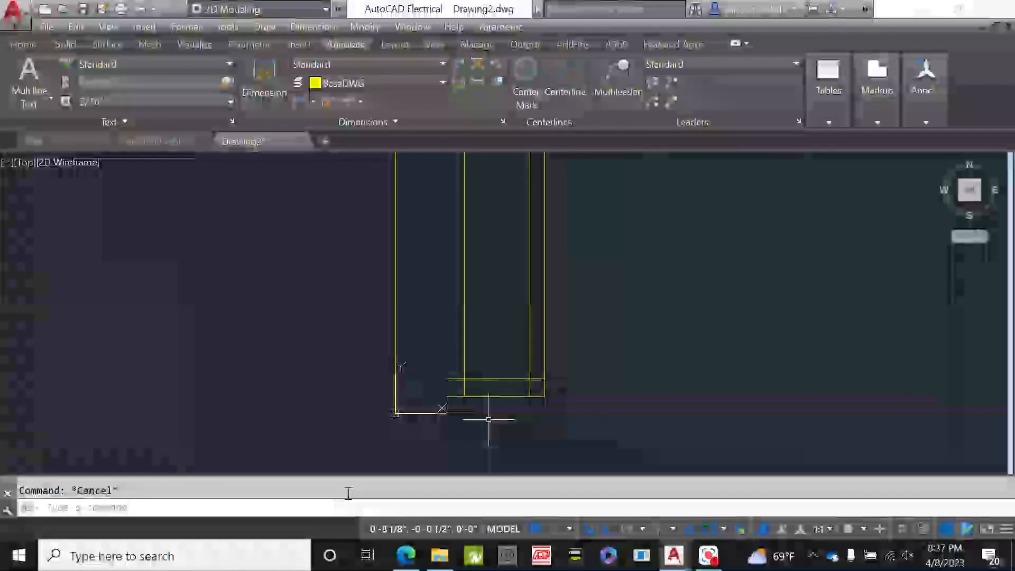
scroll(489, 419, "down", 3)
scroll(488, 283, "up", 10)
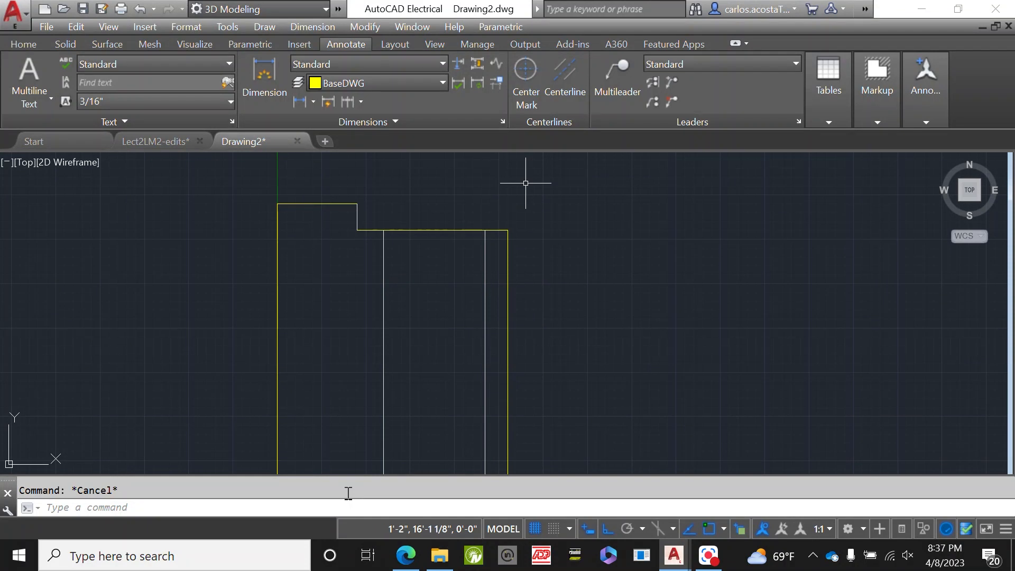
key("Return")
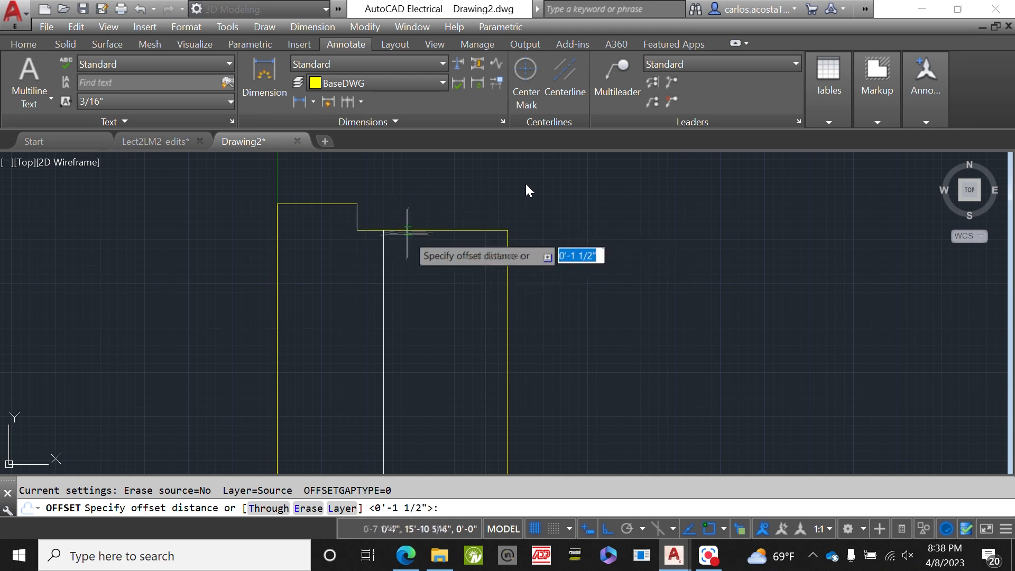
left_click(410, 231)
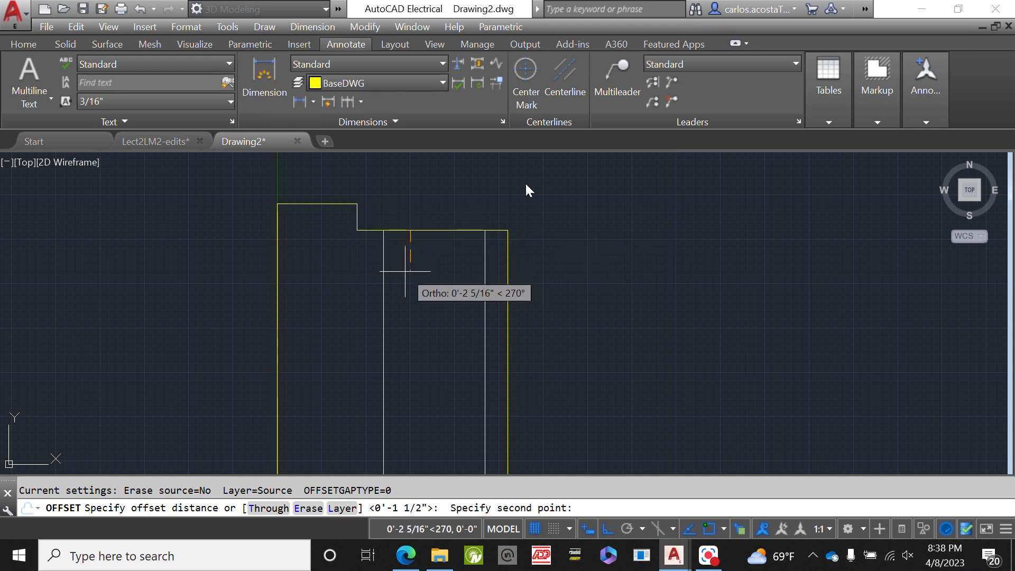
type("1.5\"")
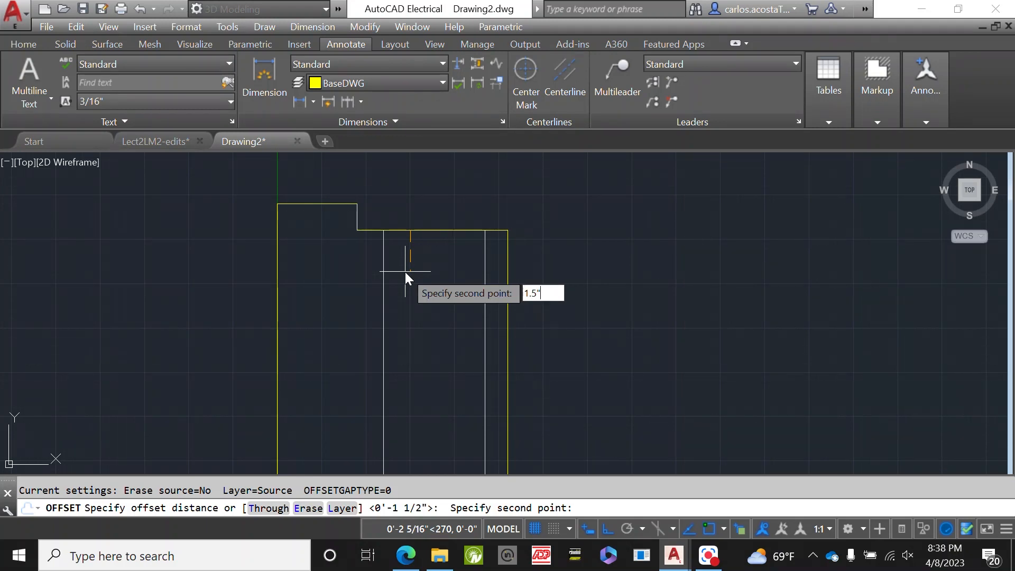
key("Return")
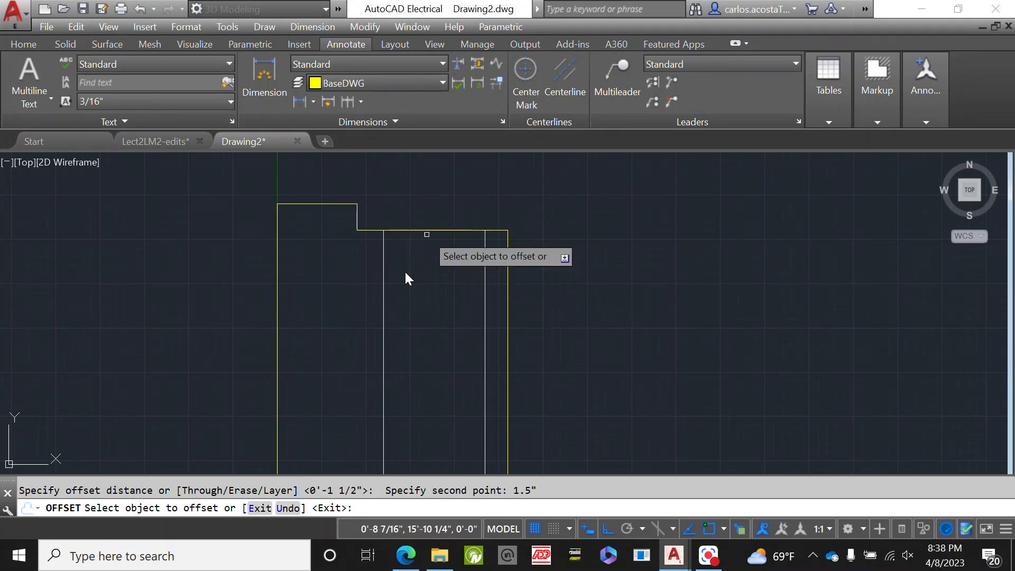
left_click(437, 230)
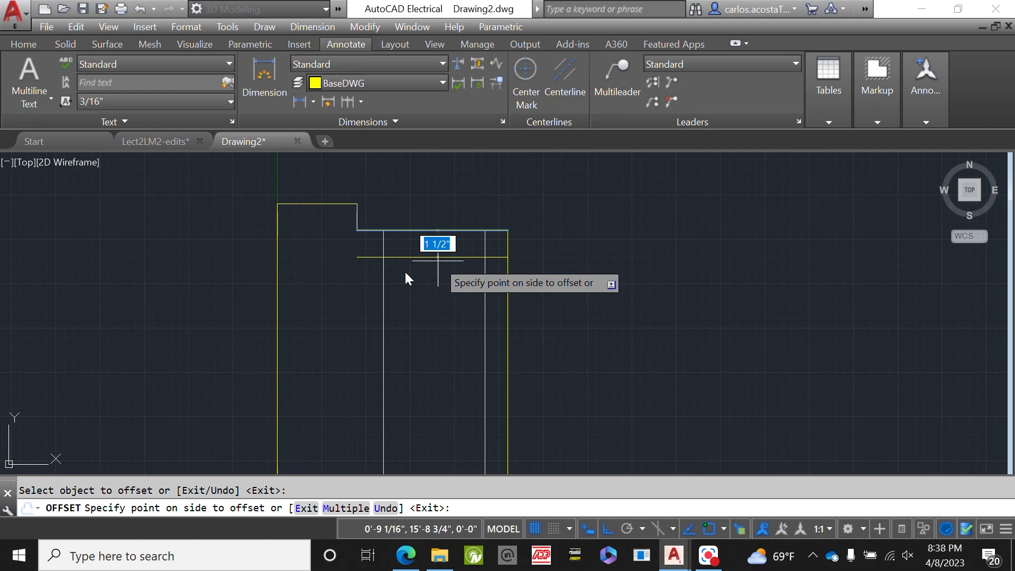
left_click(437, 262)
right_click(406, 275)
left_click(467, 273)
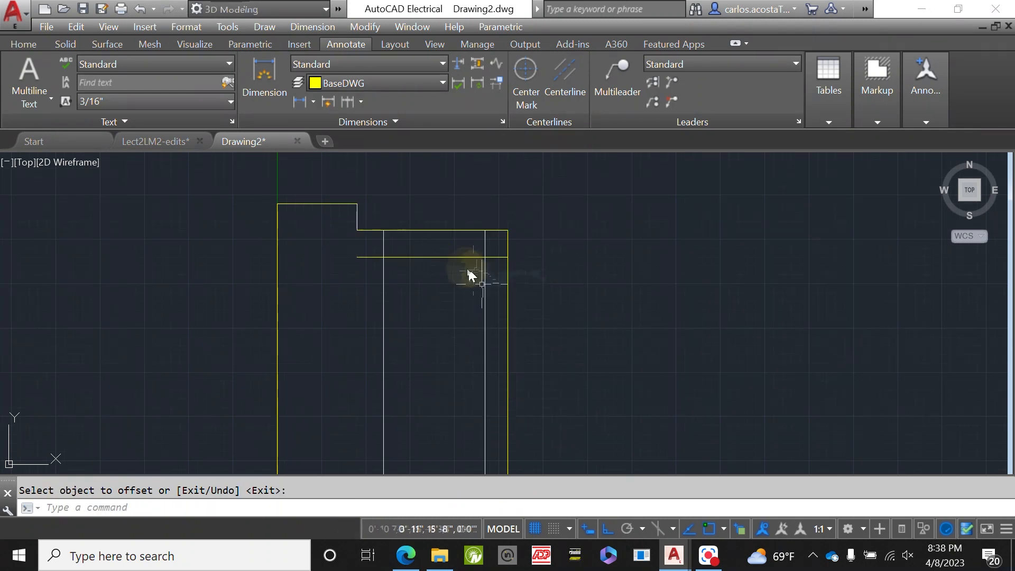
right_click(560, 310)
left_click(606, 361)
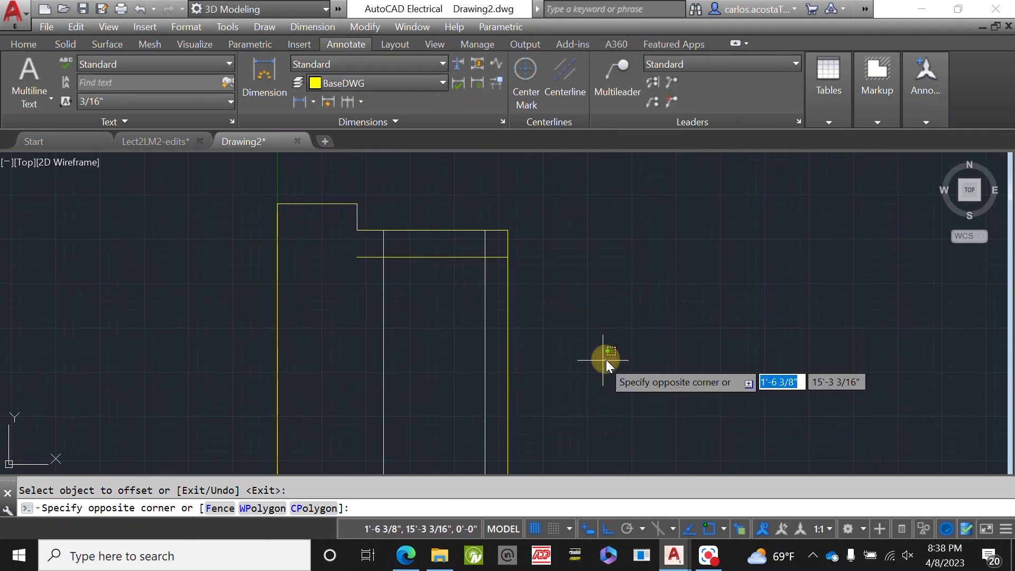
key("Escape")
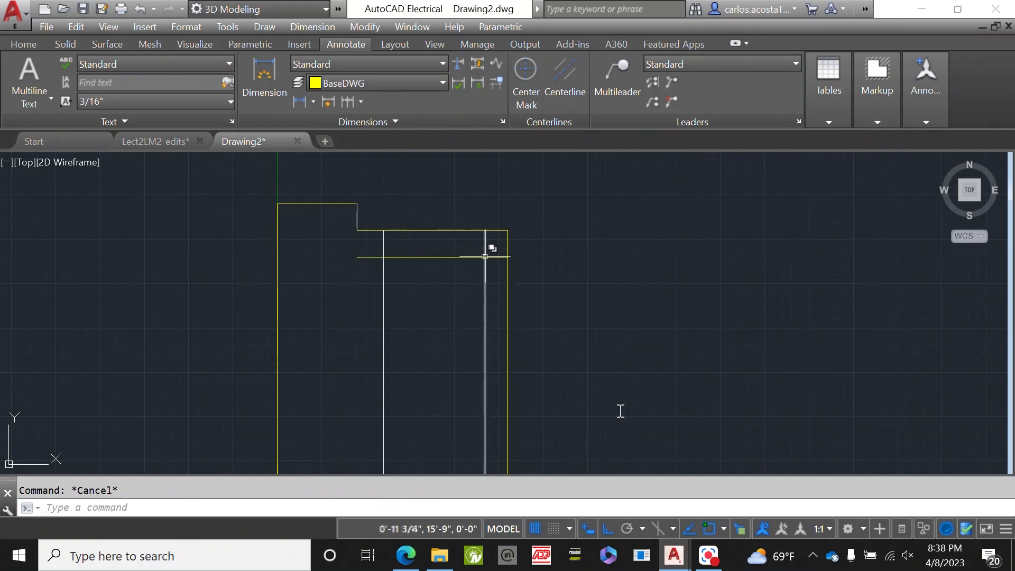
- Check the upper inner corner in Lect2LM2-edits, then trim Drawing2's upper offset line and right inner vertical to meet in a clean corner
left_click(171, 141)
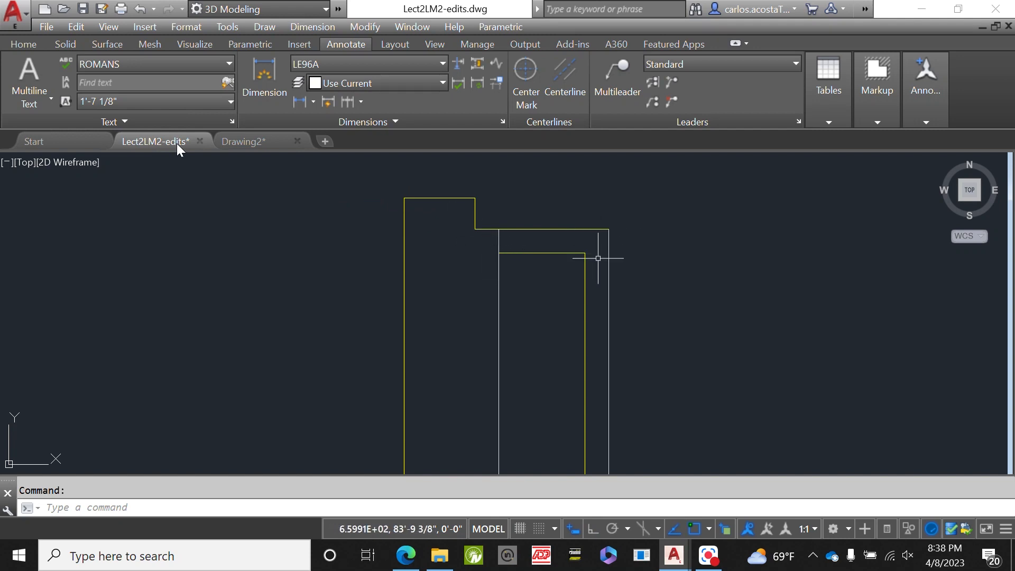
left_click(280, 140)
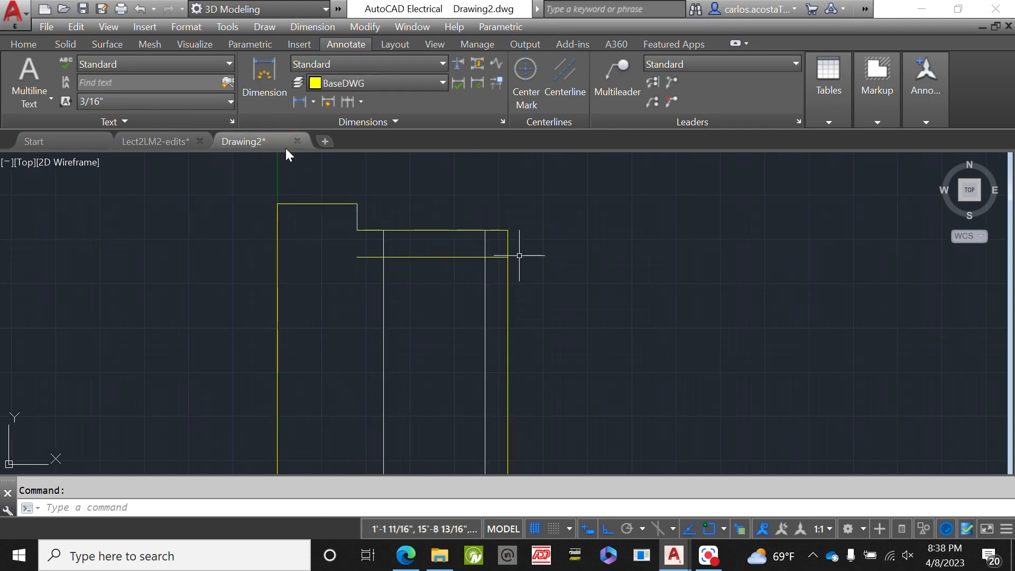
scroll(520, 262, "up", 3)
type("tr")
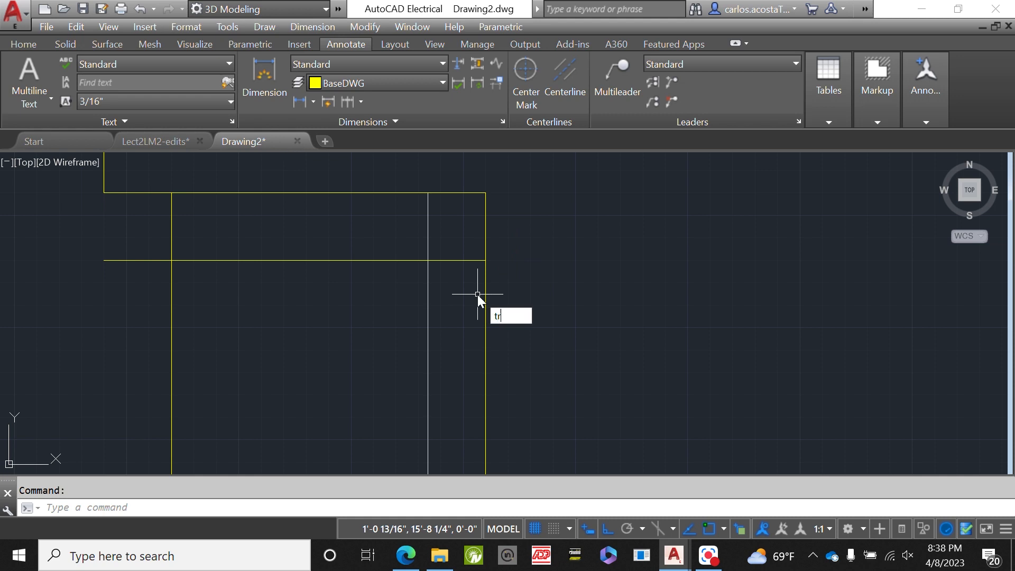
type("im")
key("Return")
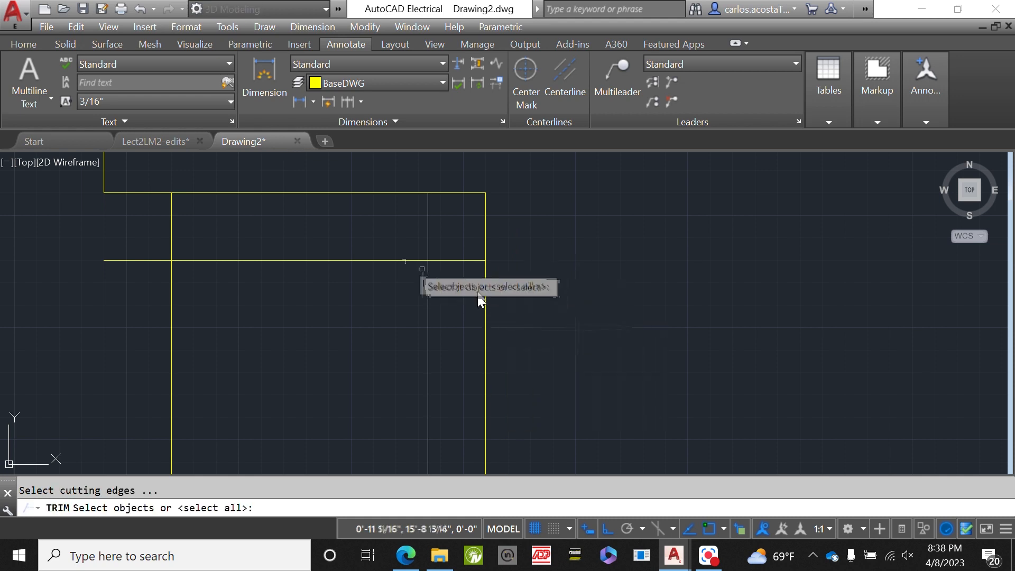
left_click(391, 261)
left_click(429, 302)
key("Return")
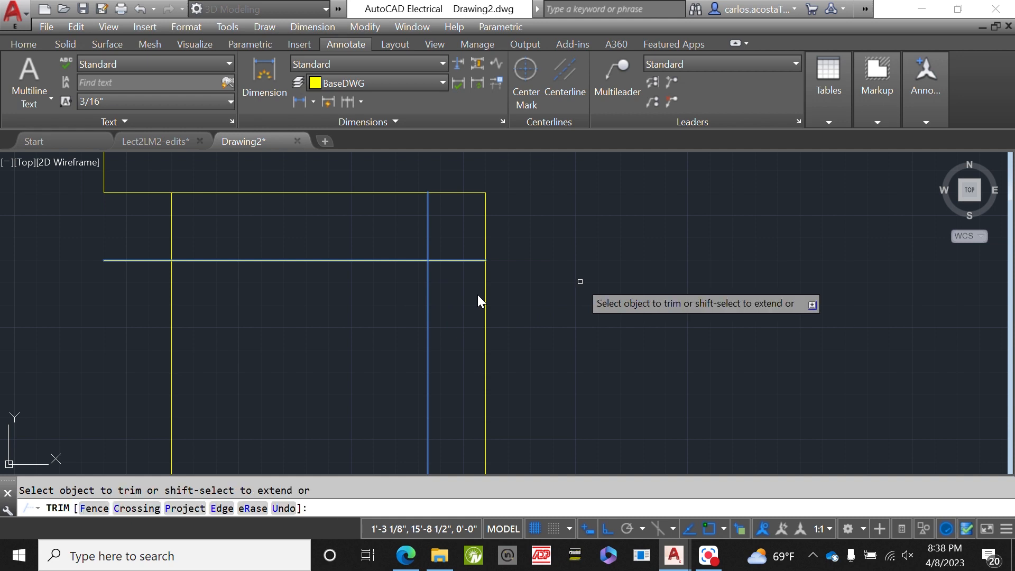
left_click(457, 271)
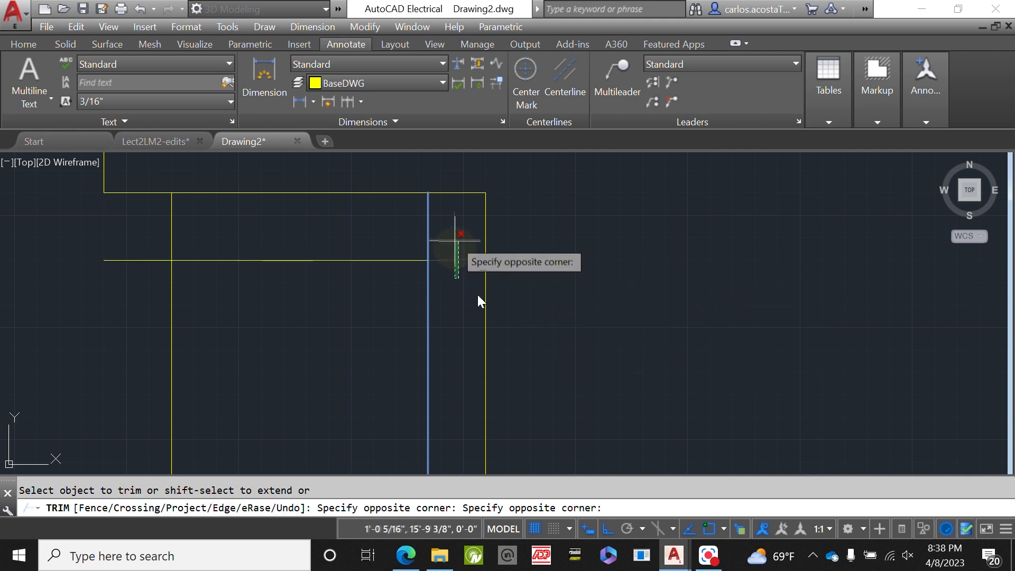
left_click(454, 242)
left_click(439, 236)
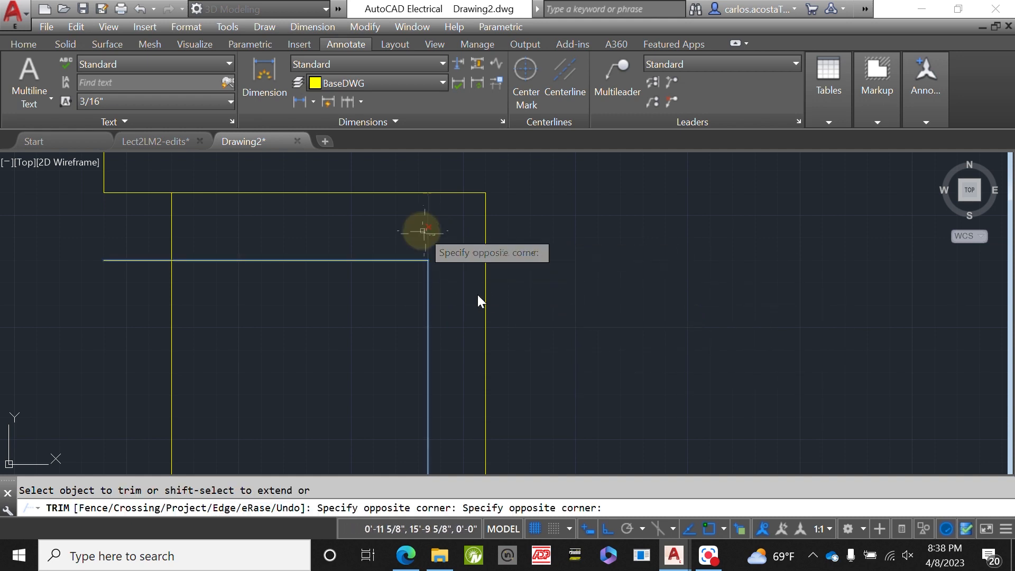
left_click(422, 231)
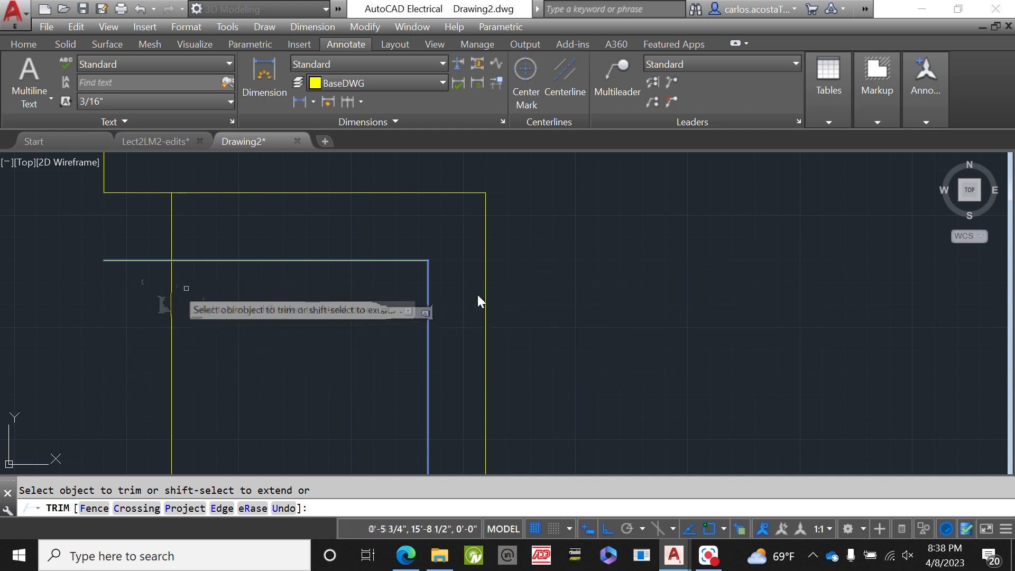
key("Escape")
- Trim the upper inner horizontal line's overhang beyond the left inner vertical line, using that vertical as the cutting edge
right_click(207, 296)
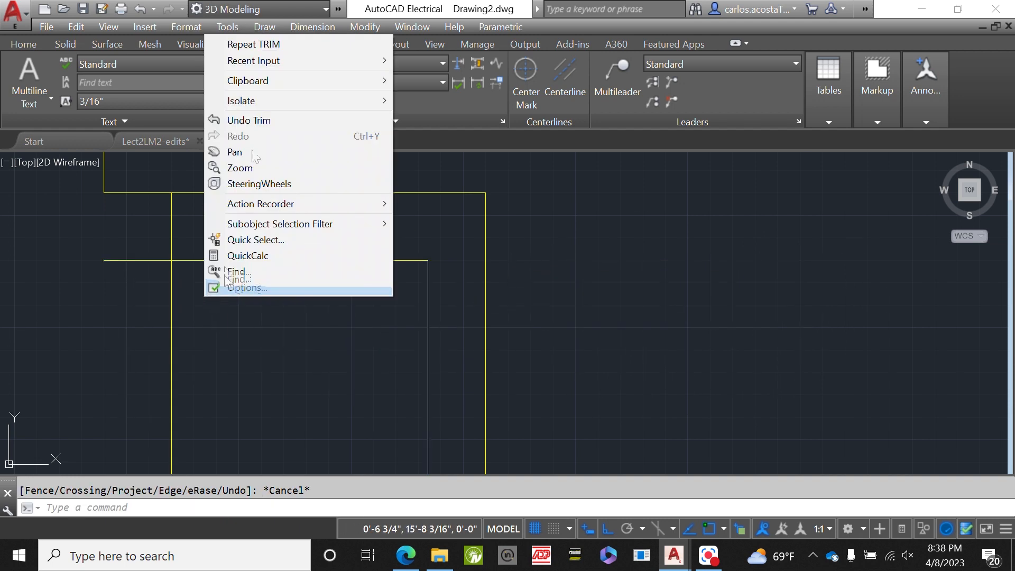
left_click(265, 42)
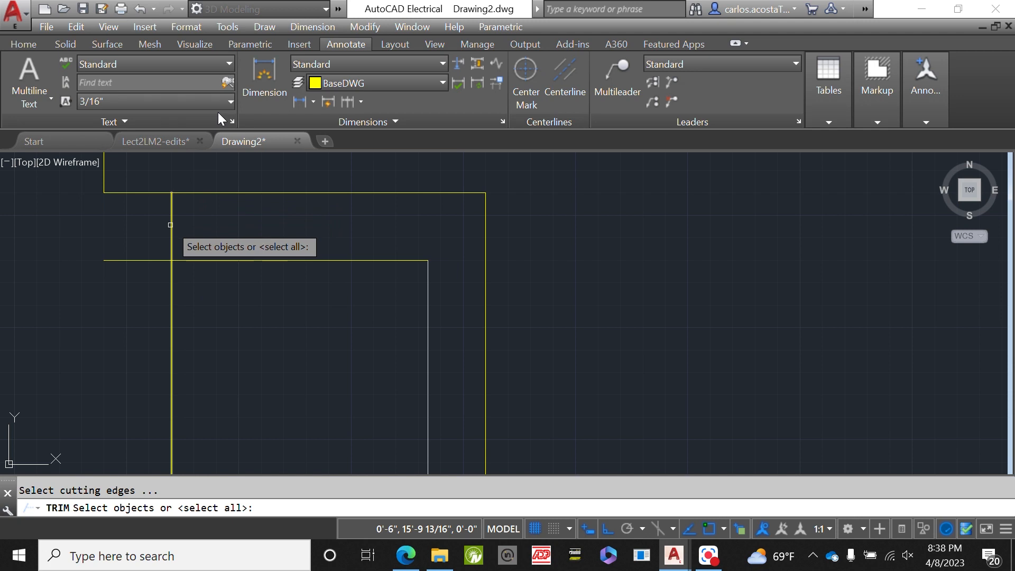
left_click(167, 228)
key("Return")
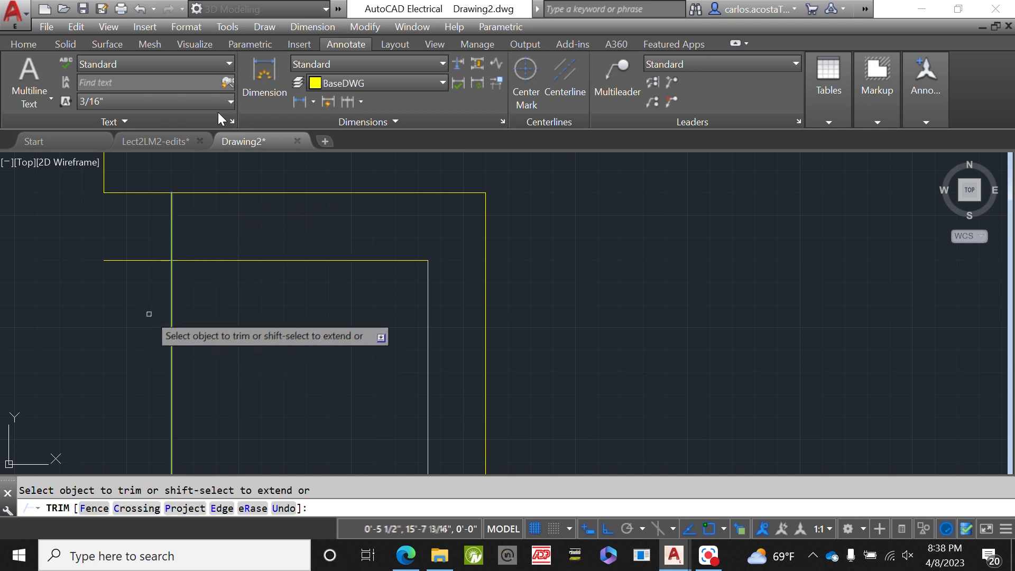
left_click(136, 269)
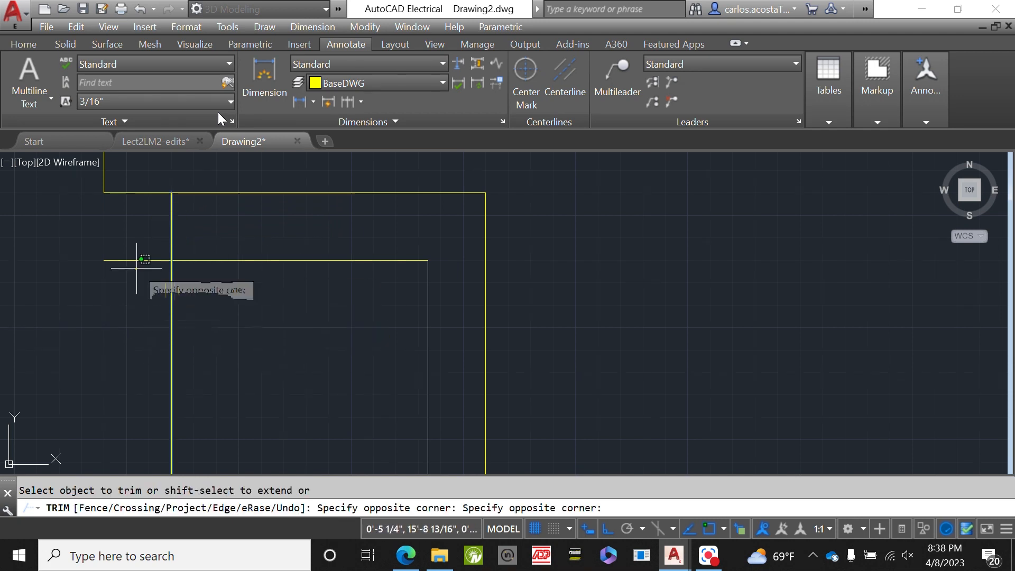
left_click(118, 245)
- Trim the lower inner horizontal line's overhang beyond the left inner vertical line and end the Trim command
scroll(294, 254, "down", 10)
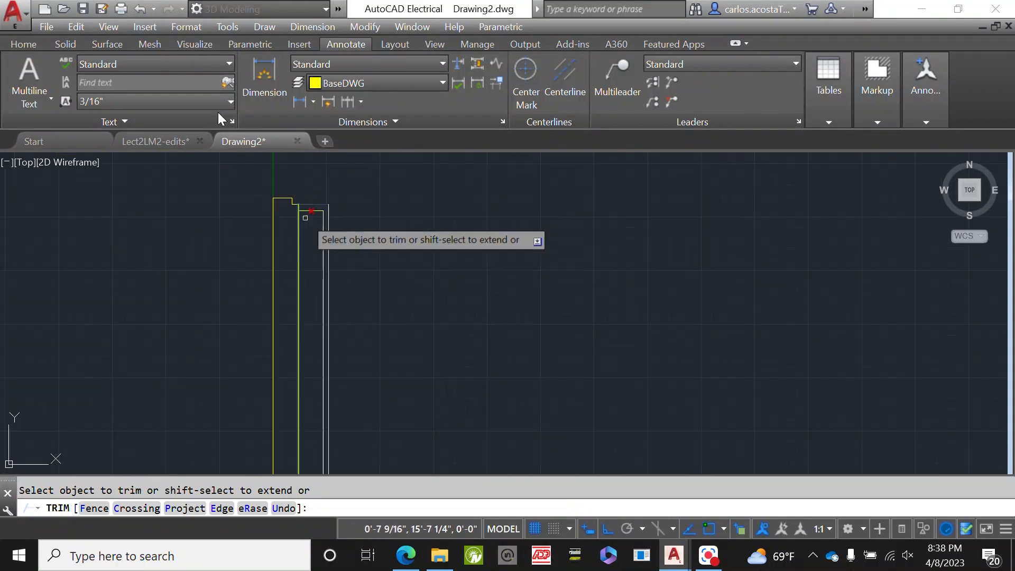
scroll(276, 402, "up", 6)
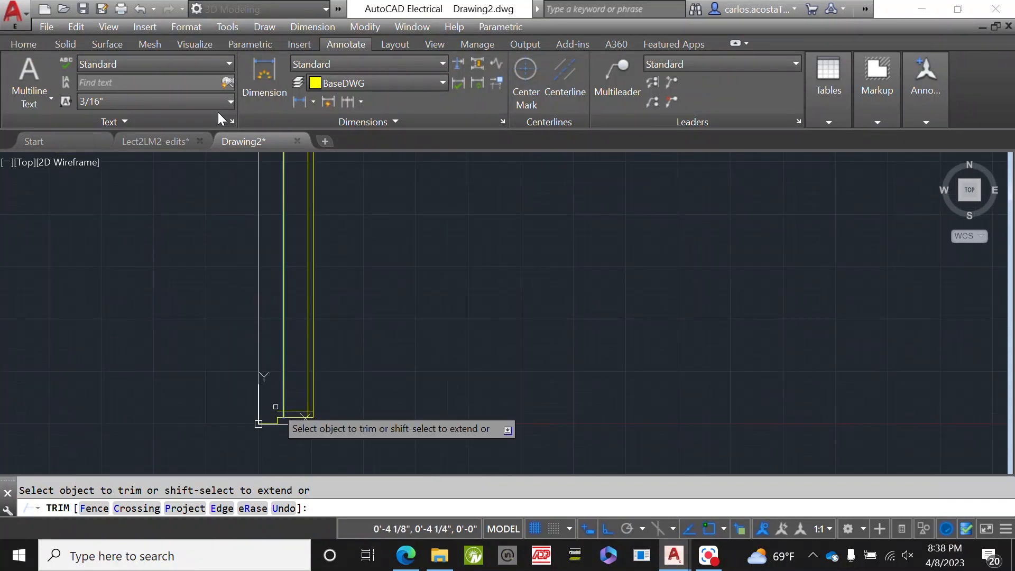
scroll(276, 388, "down", 2)
scroll(276, 402, "up", 4)
left_click(324, 306)
left_click(275, 234)
right_click(274, 287)
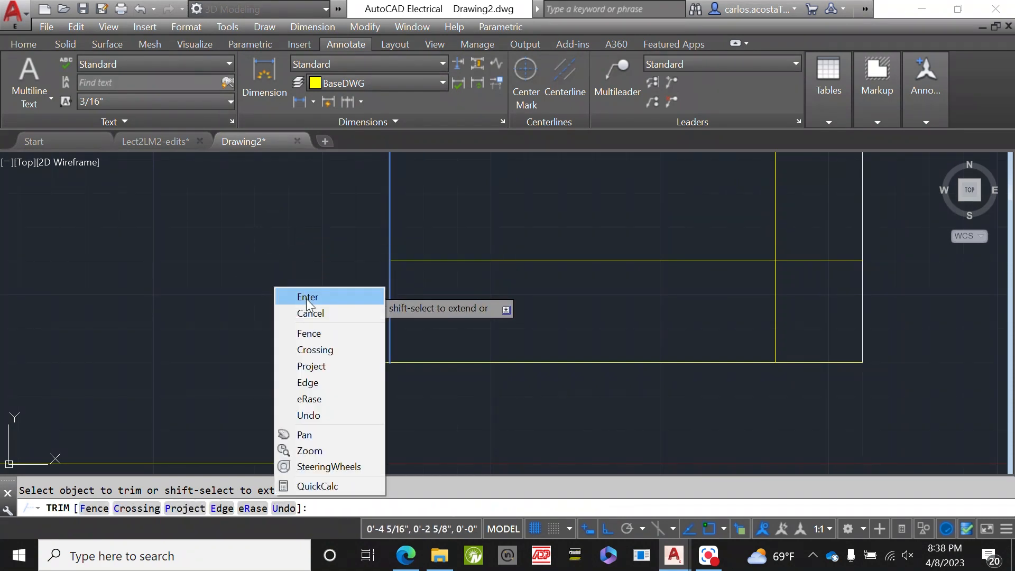
left_click(310, 296)
- Examine how the inner lines meet at the lower end of the profile in Lect2LM2-edits and compare with Drawing2
scroll(286, 285, "down", 4)
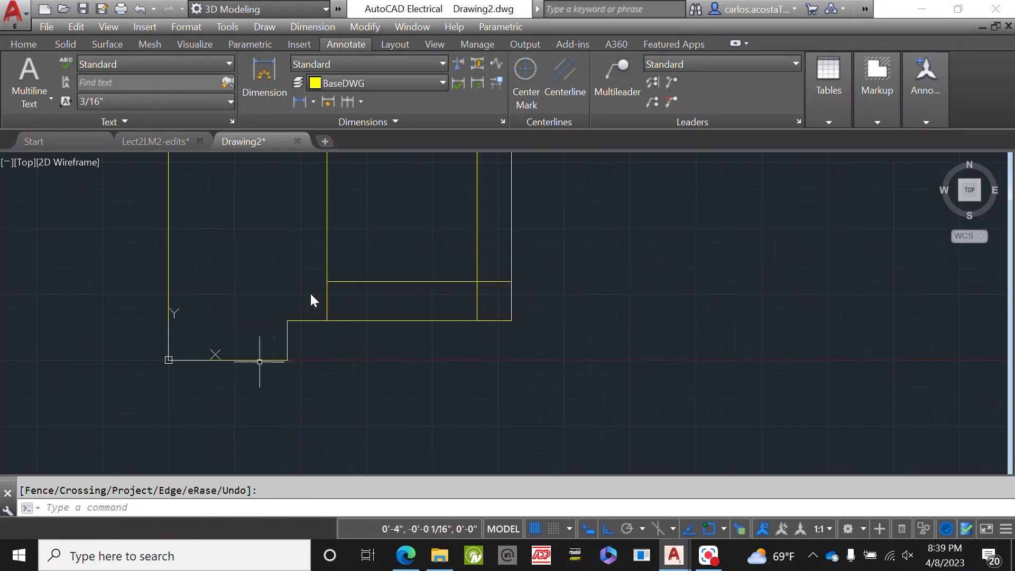
left_click(177, 142)
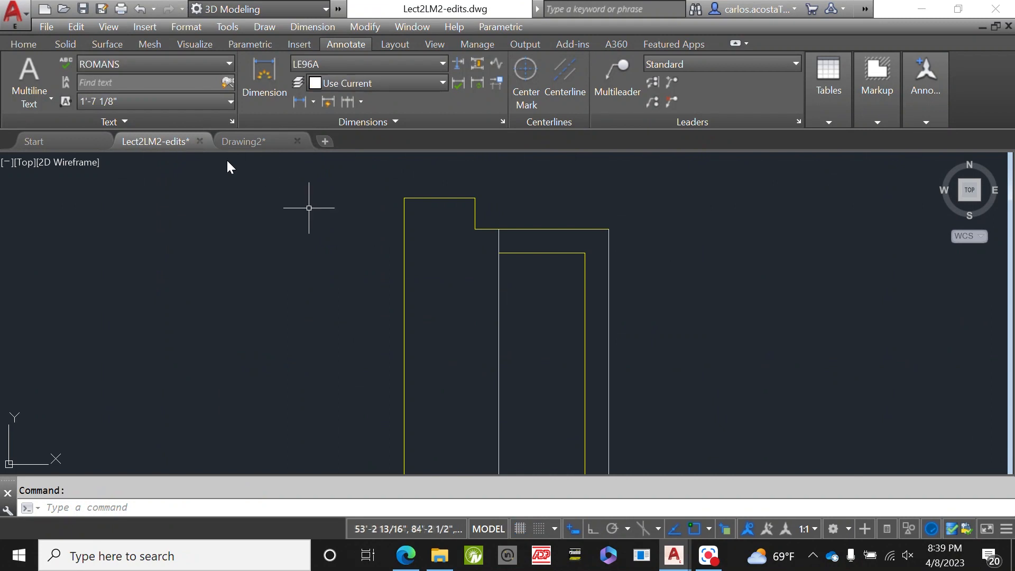
scroll(448, 199, "down", 6)
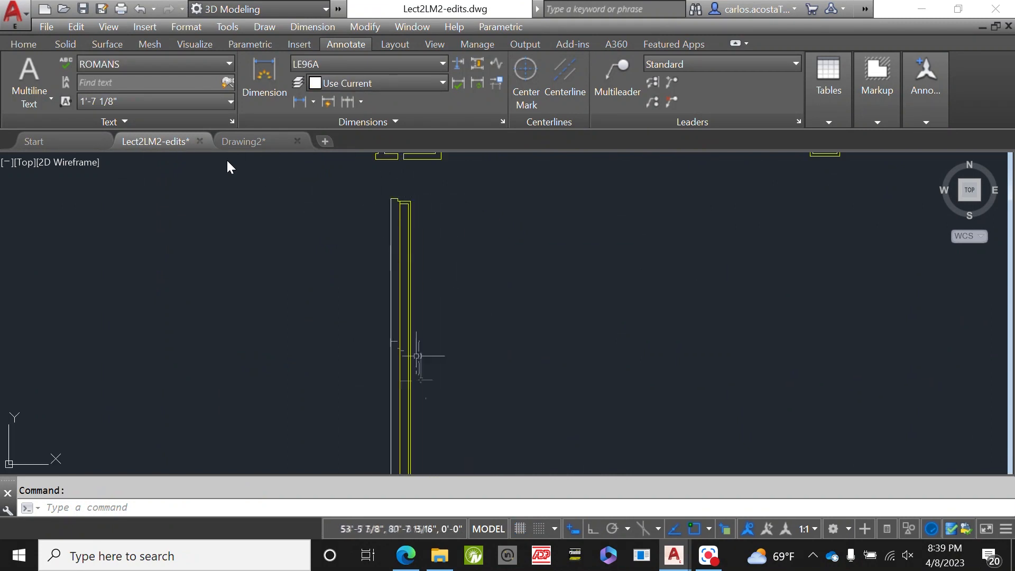
scroll(391, 352, "up", 2)
scroll(396, 353, "up", 5)
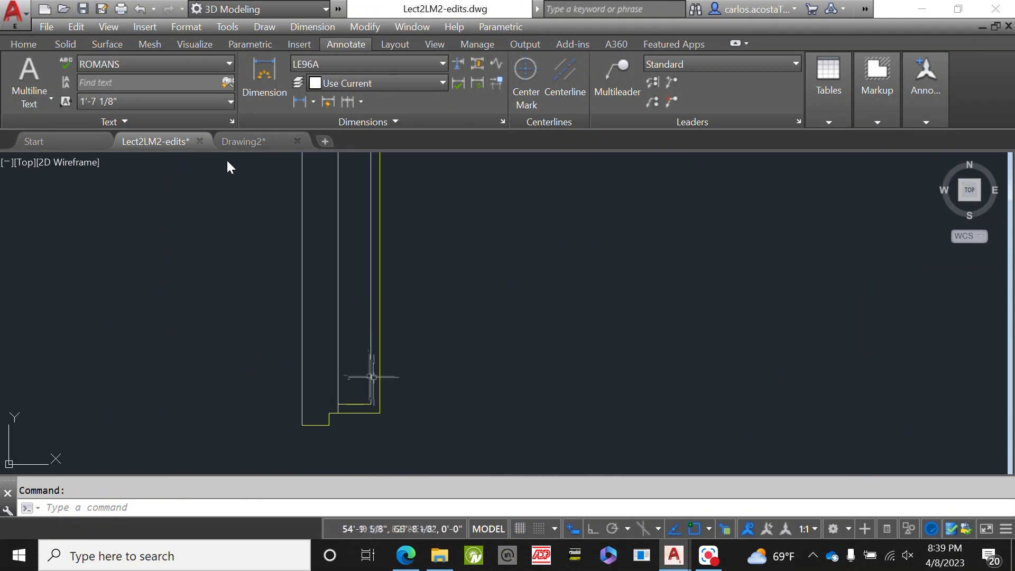
left_click(266, 139)
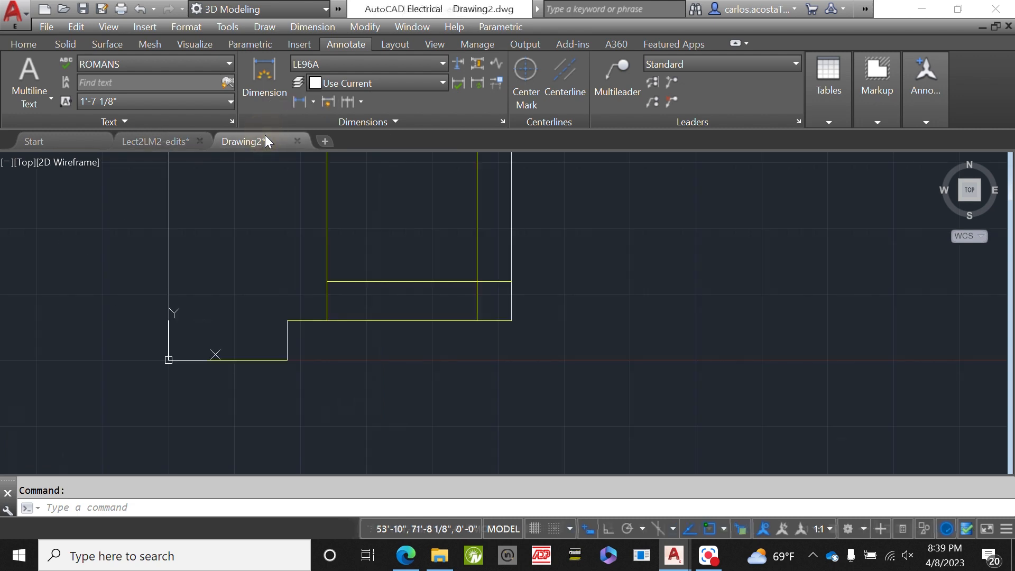
scroll(489, 374, "down", 5)
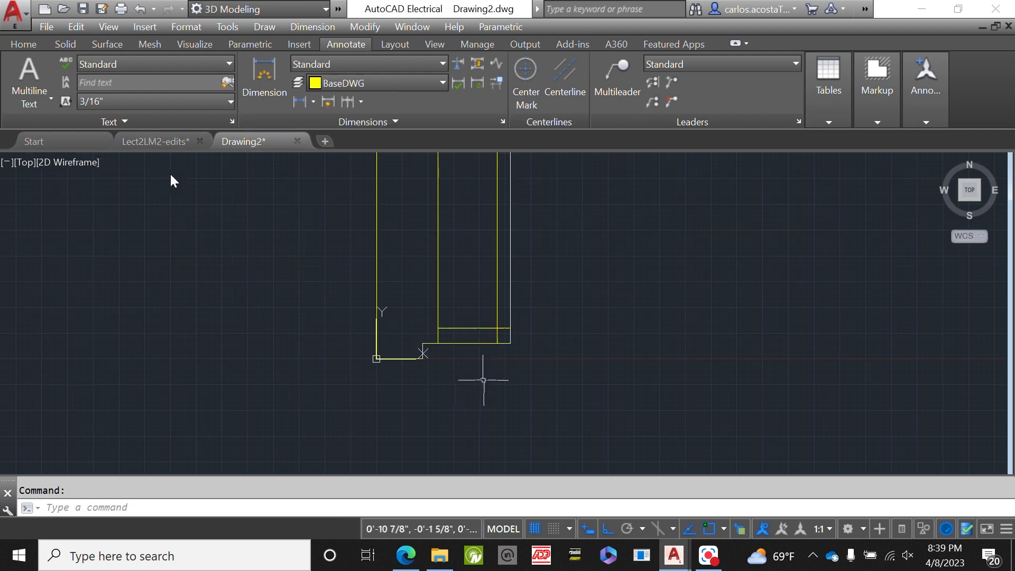
scroll(454, 192, "up", 5)
scroll(365, 196, "down", 5)
scroll(366, 396, "up", 5)
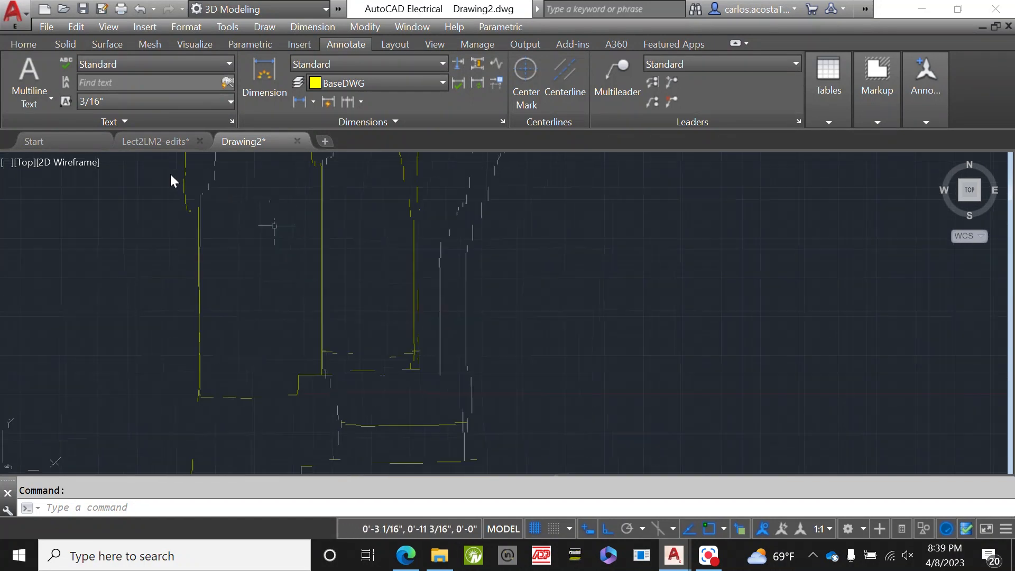
- Trim the lower inner horizontal line and the right inner vertical line against each other to form the lower inner corner
right_click(617, 393)
mouse_move(677, 158)
left_click(835, 158)
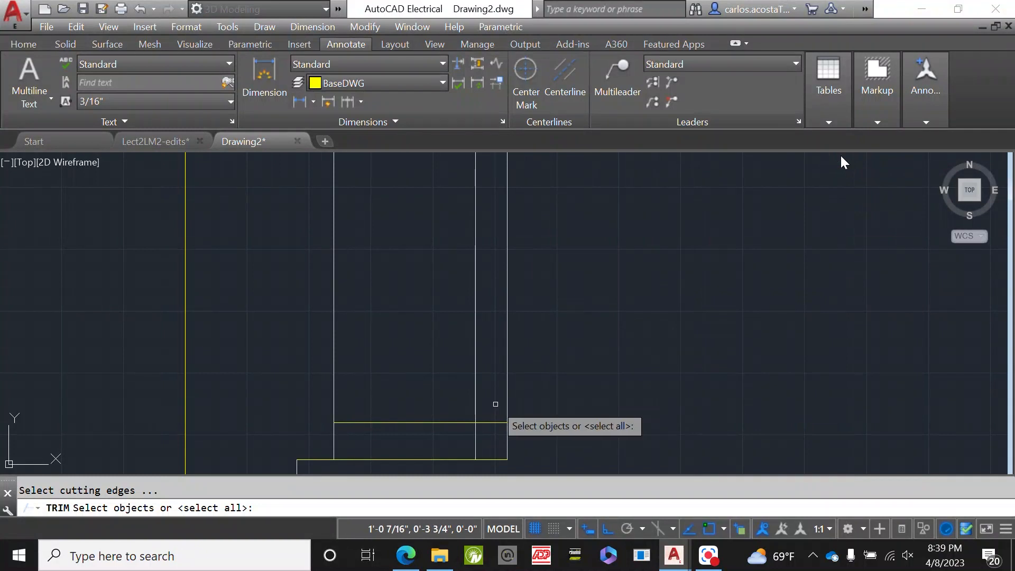
left_click(476, 396)
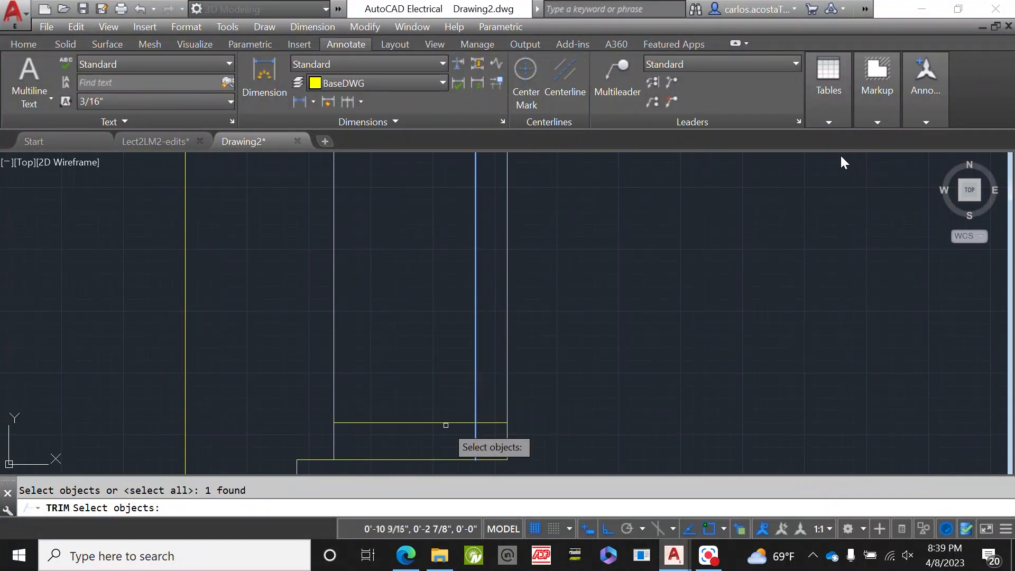
left_click(447, 423)
key("Return")
left_click(492, 414)
left_click(486, 453)
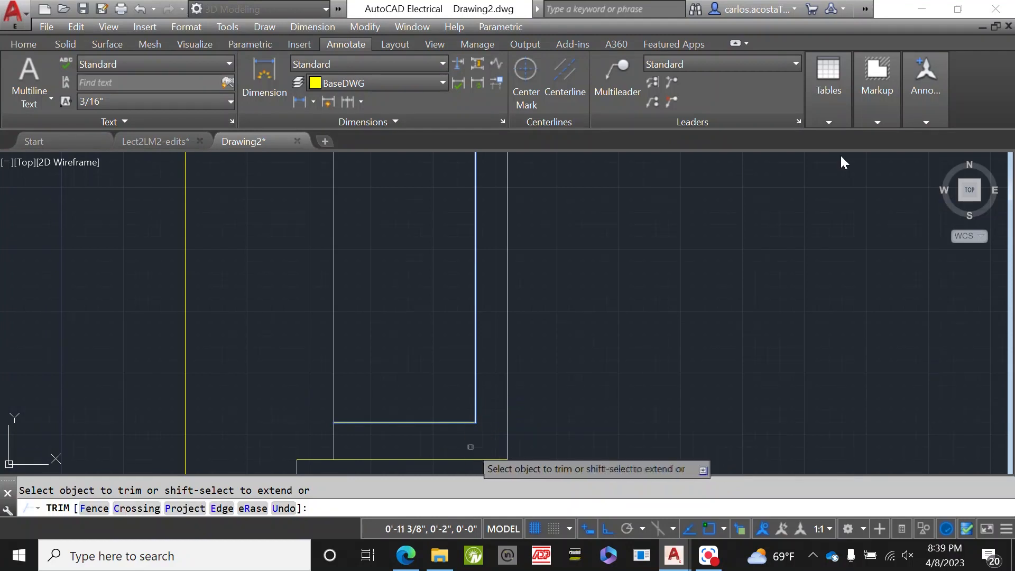
- End the Trim command after completing the lower inner corner
right_click(553, 387)
left_click(601, 191)
scroll(478, 394, "down", 3)
scroll(501, 410, "down", 3)
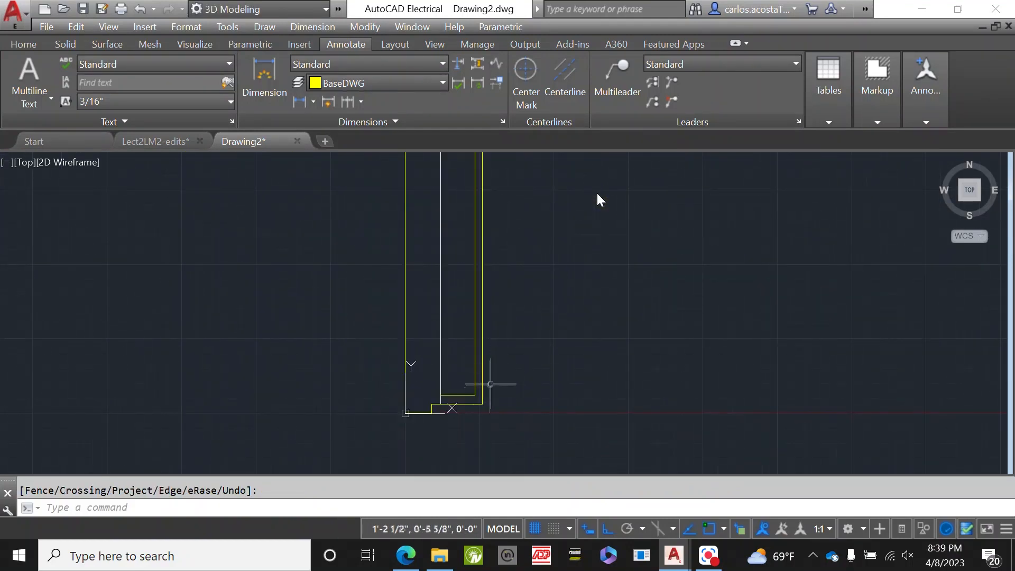
scroll(497, 414, "up", 3)
left_click(520, 429)
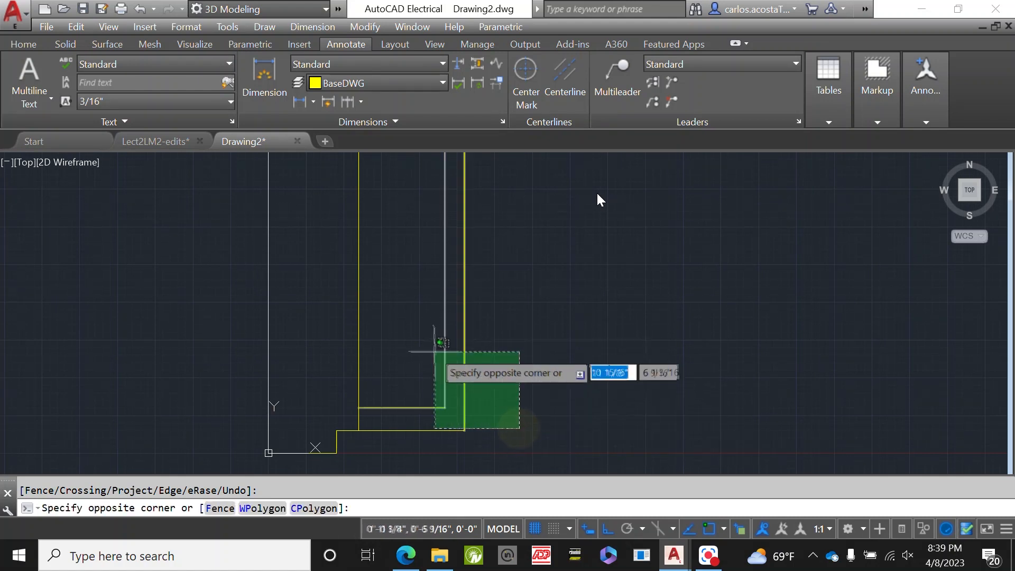
scroll(423, 335, "down", 3)
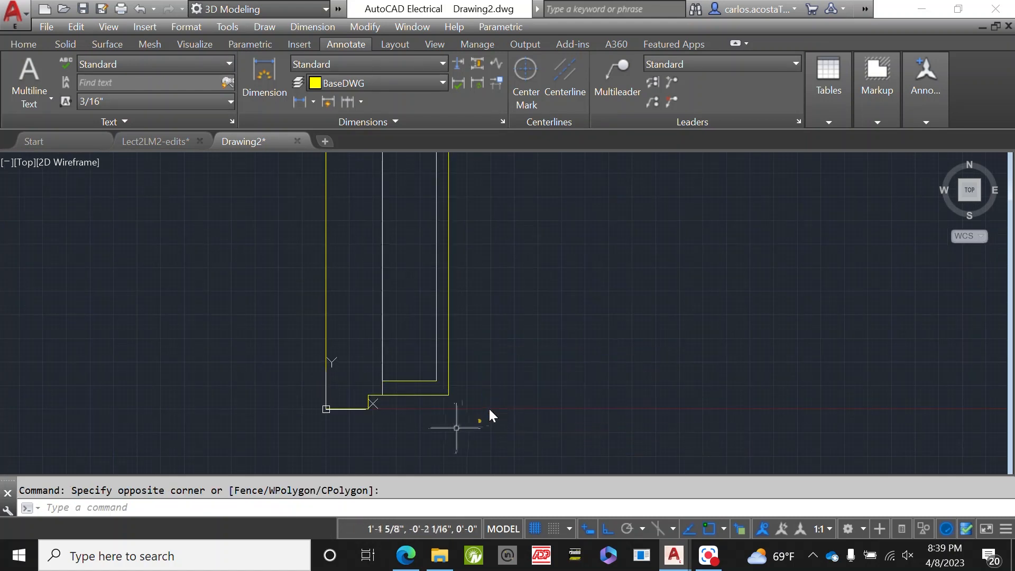
left_click(227, 318)
scroll(349, 379, "down", 10)
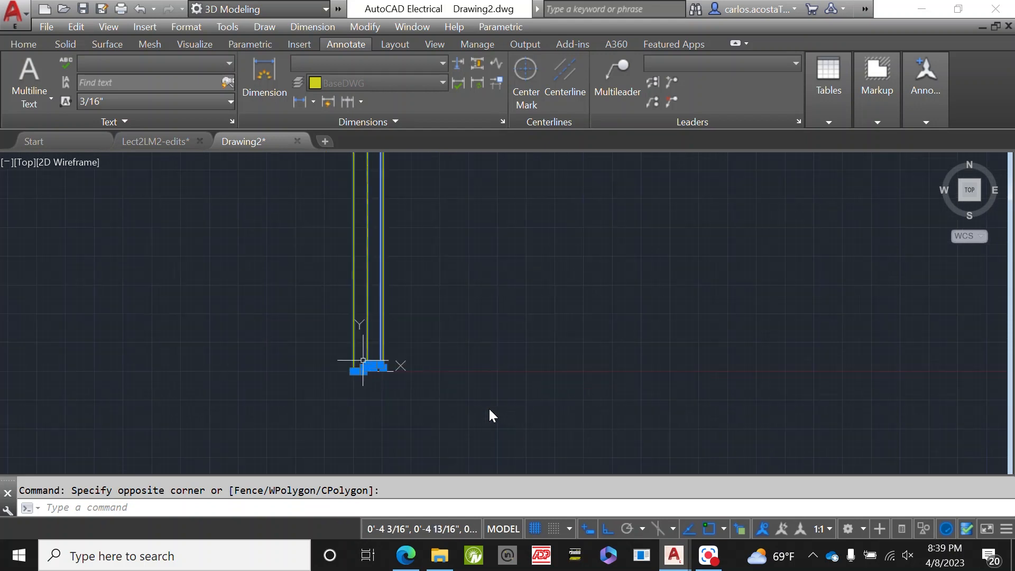
key("Escape")
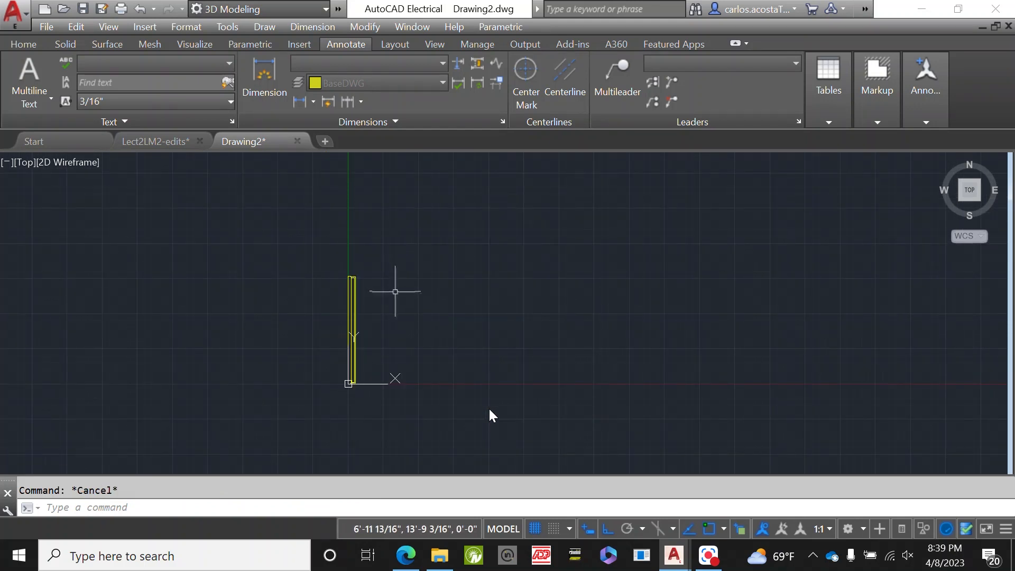
- Join all lines of the stepped profile and its inner outline, and check the result by selecting the left edge
left_click(434, 422)
left_click(270, 223)
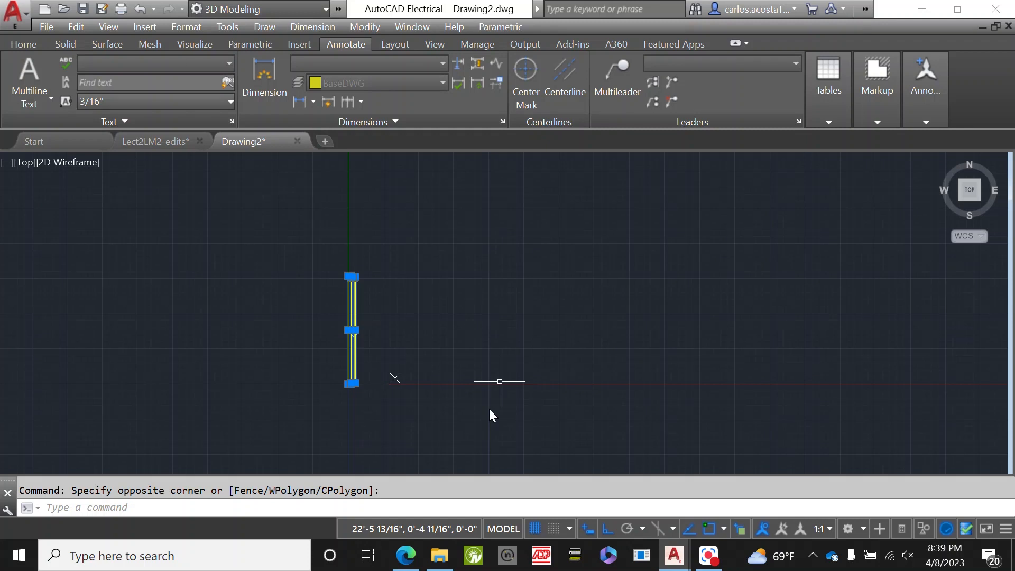
type("joi")
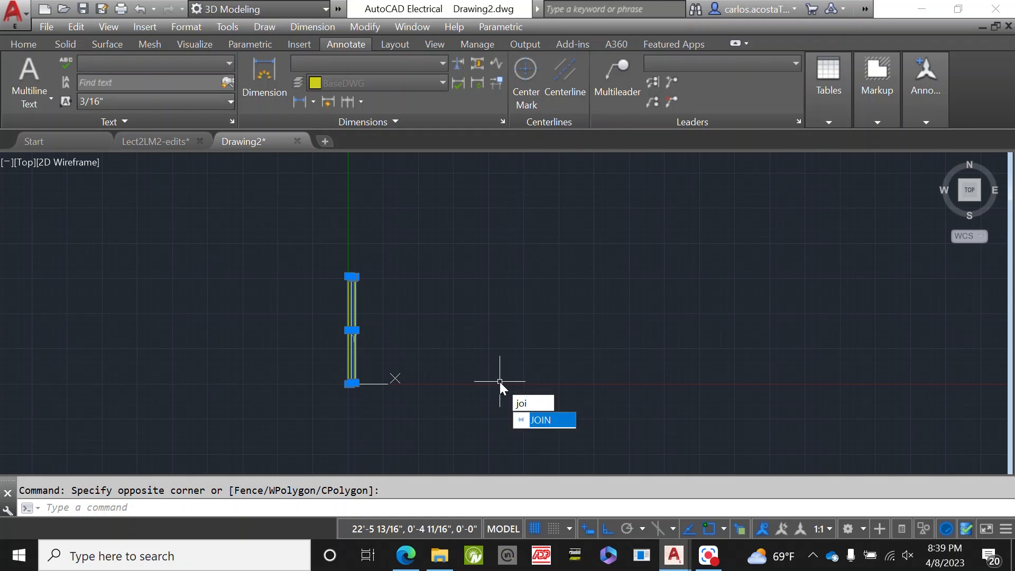
key("Return")
scroll(306, 238, "up", 3)
scroll(417, 344, "up", 3)
left_click(424, 344)
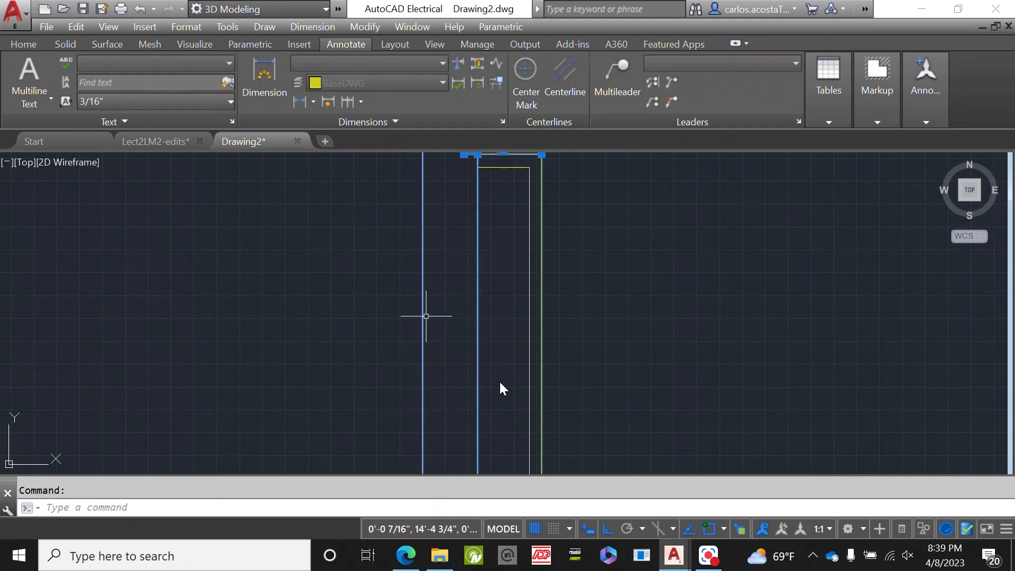
scroll(551, 300, "down", 2)
scroll(584, 304, "up", 4)
key("Escape")
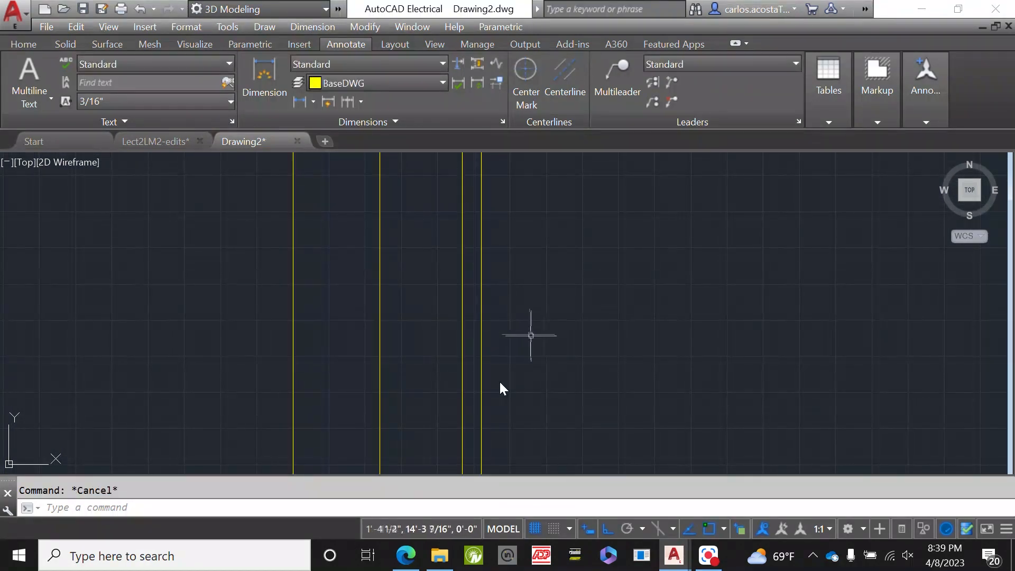
- Try to join the inner outline with the outer profile, selecting both across their right vertical edges
left_click(534, 335)
left_click(423, 287)
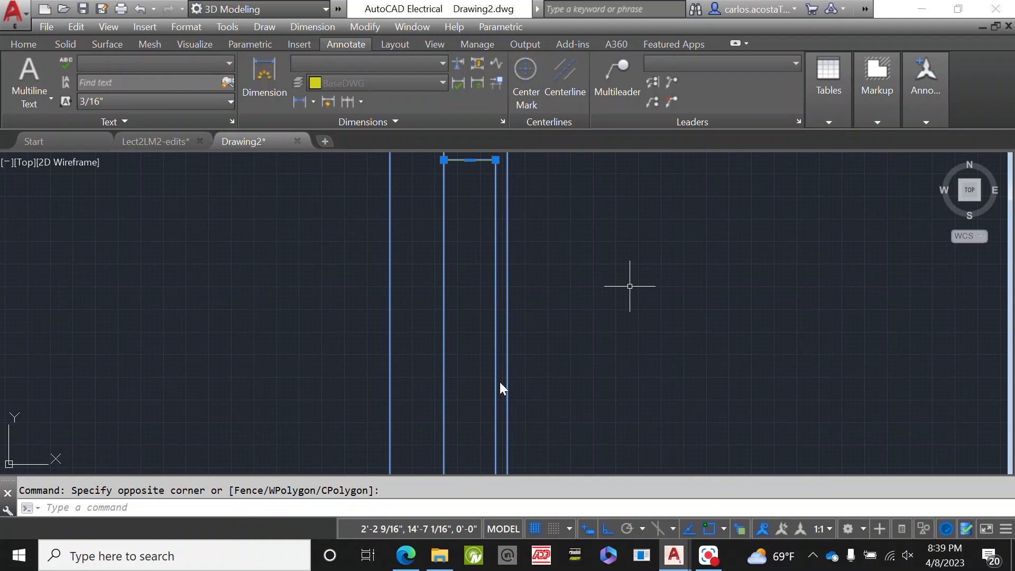
type("join")
key("Return")
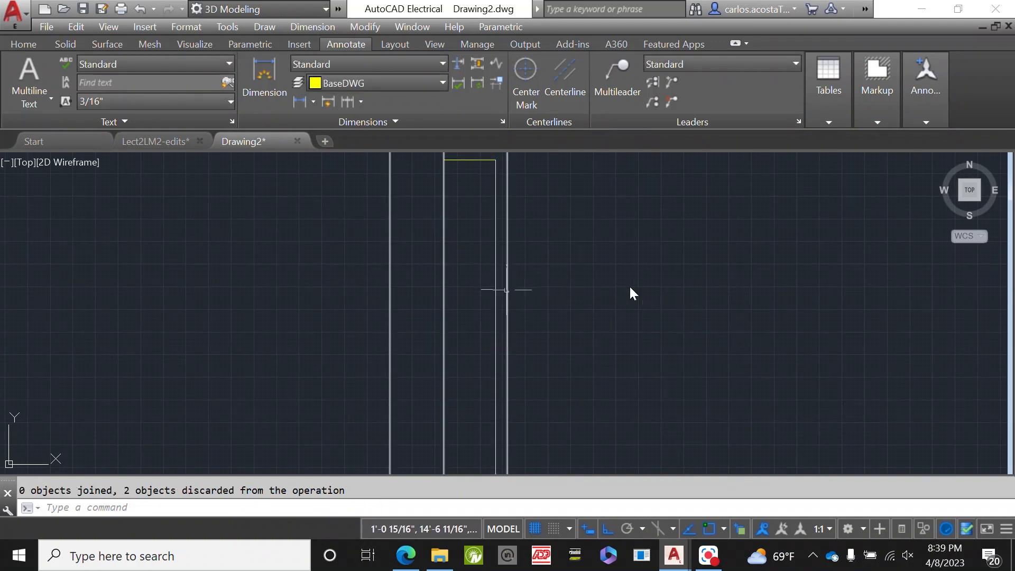
- Examine the joined outlines at the profile's upper and lower ends, checking where the inner horizontals meet the left inner vertical
left_click(505, 290)
scroll(460, 181, "up", 6)
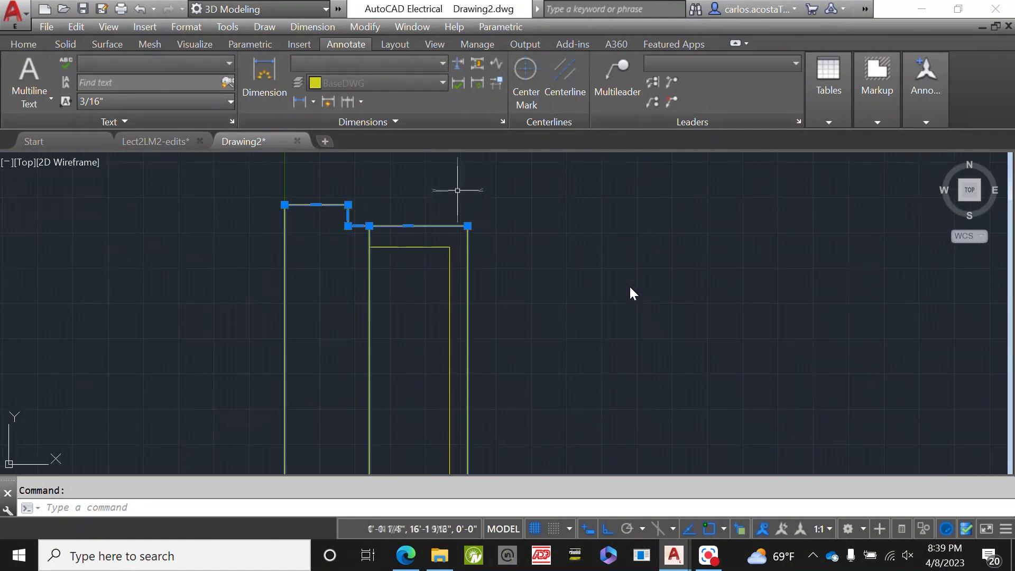
middle_click_drag(257, 293, 155, 400)
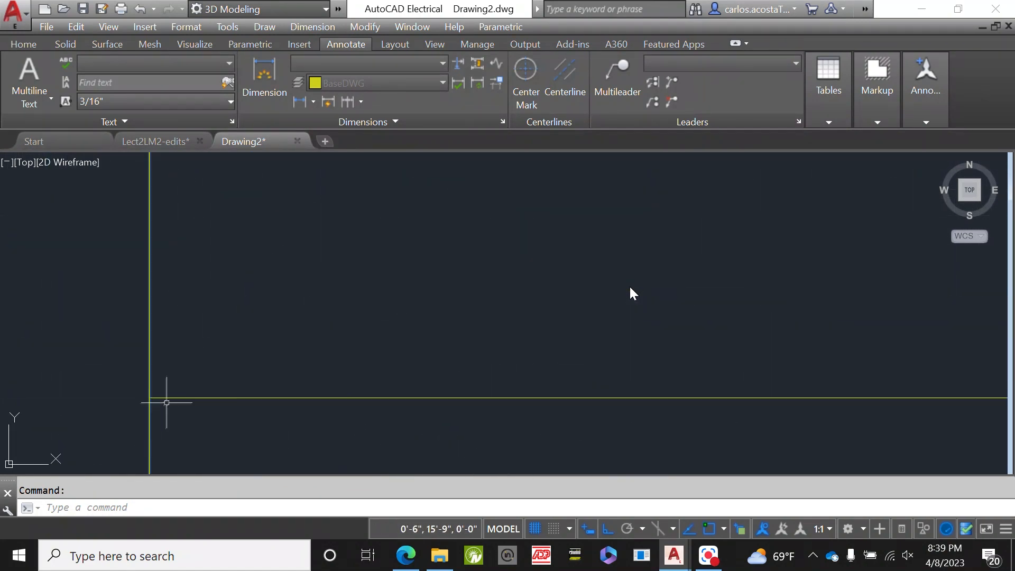
left_click(167, 400)
key("Escape")
scroll(185, 242, "down", 3)
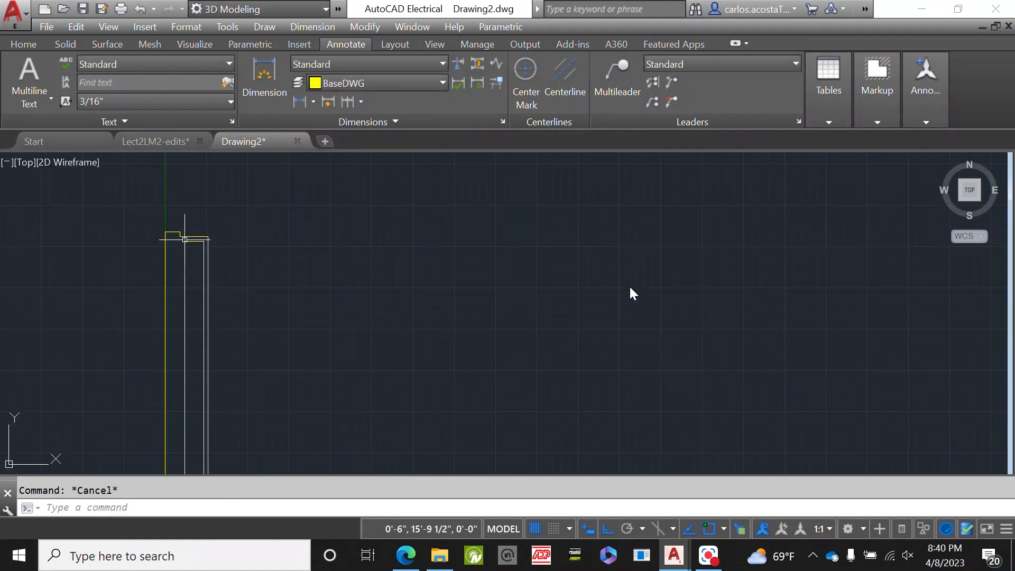
scroll(185, 243, "down", 4)
scroll(191, 394, "up", 4)
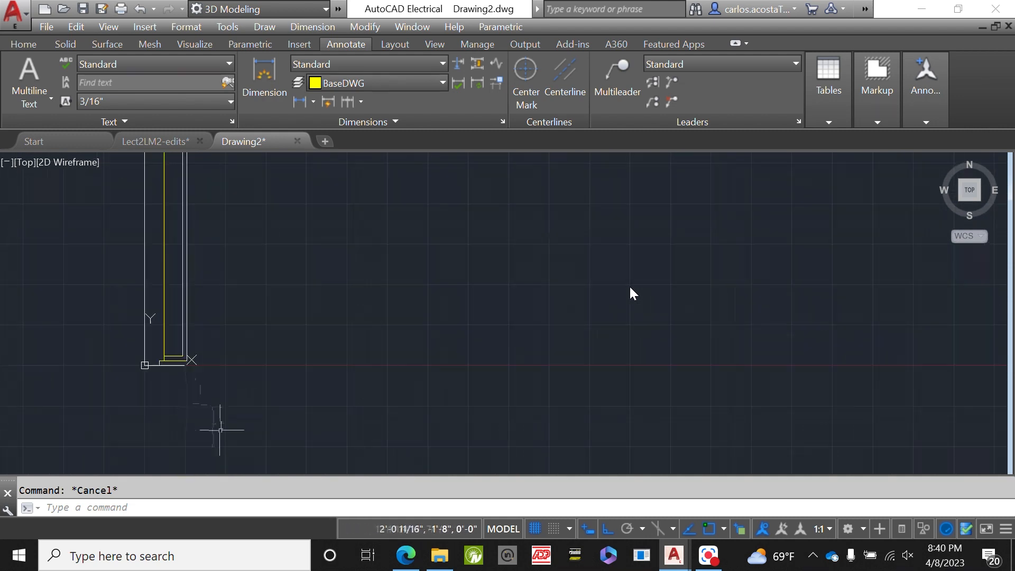
scroll(152, 357, "up", 4)
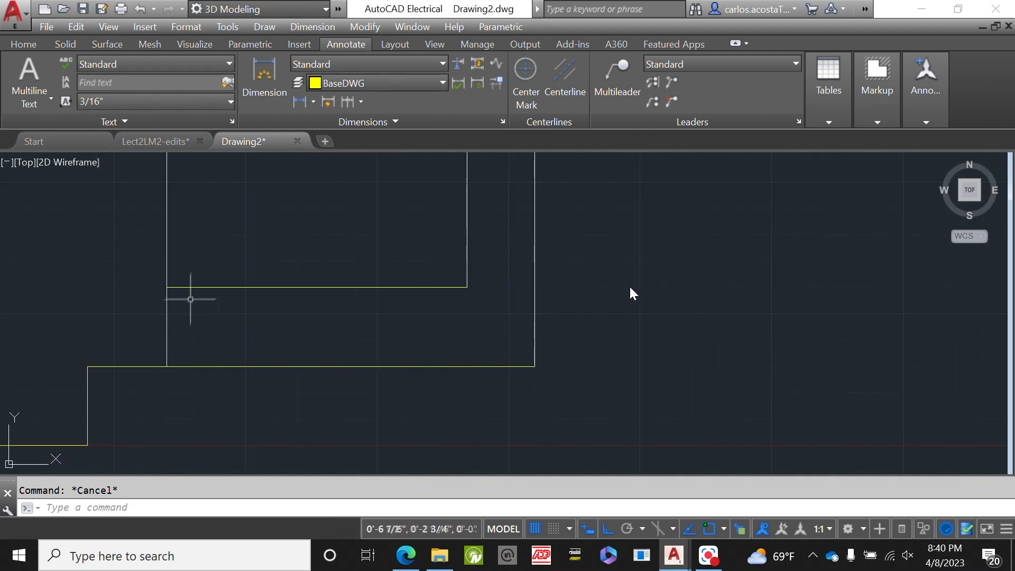
left_click(204, 286)
key("Escape")
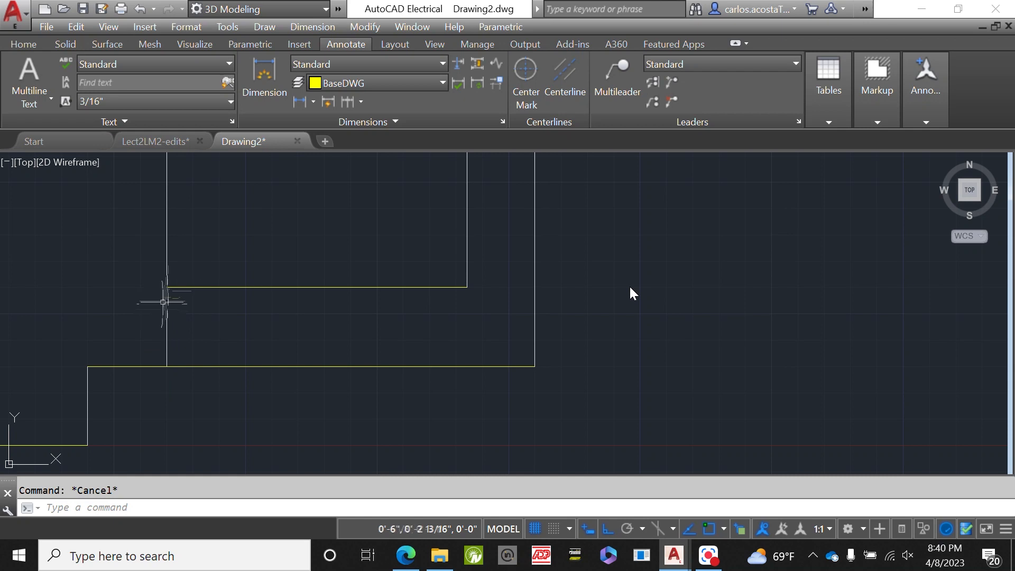
scroll(621, 381, "down", 2)
scroll(622, 382, "down", 15)
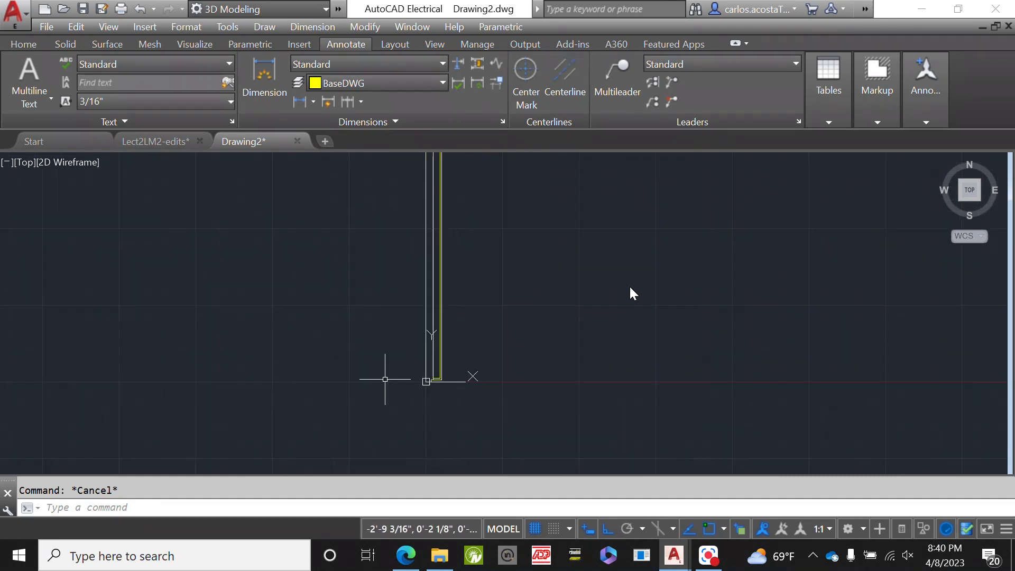
scroll(411, 344, "up", 7)
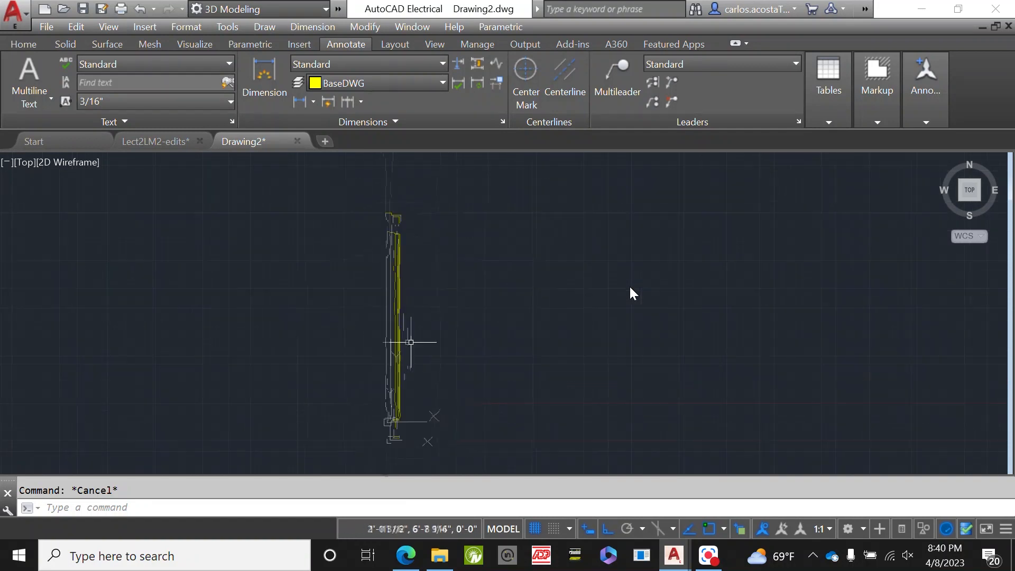